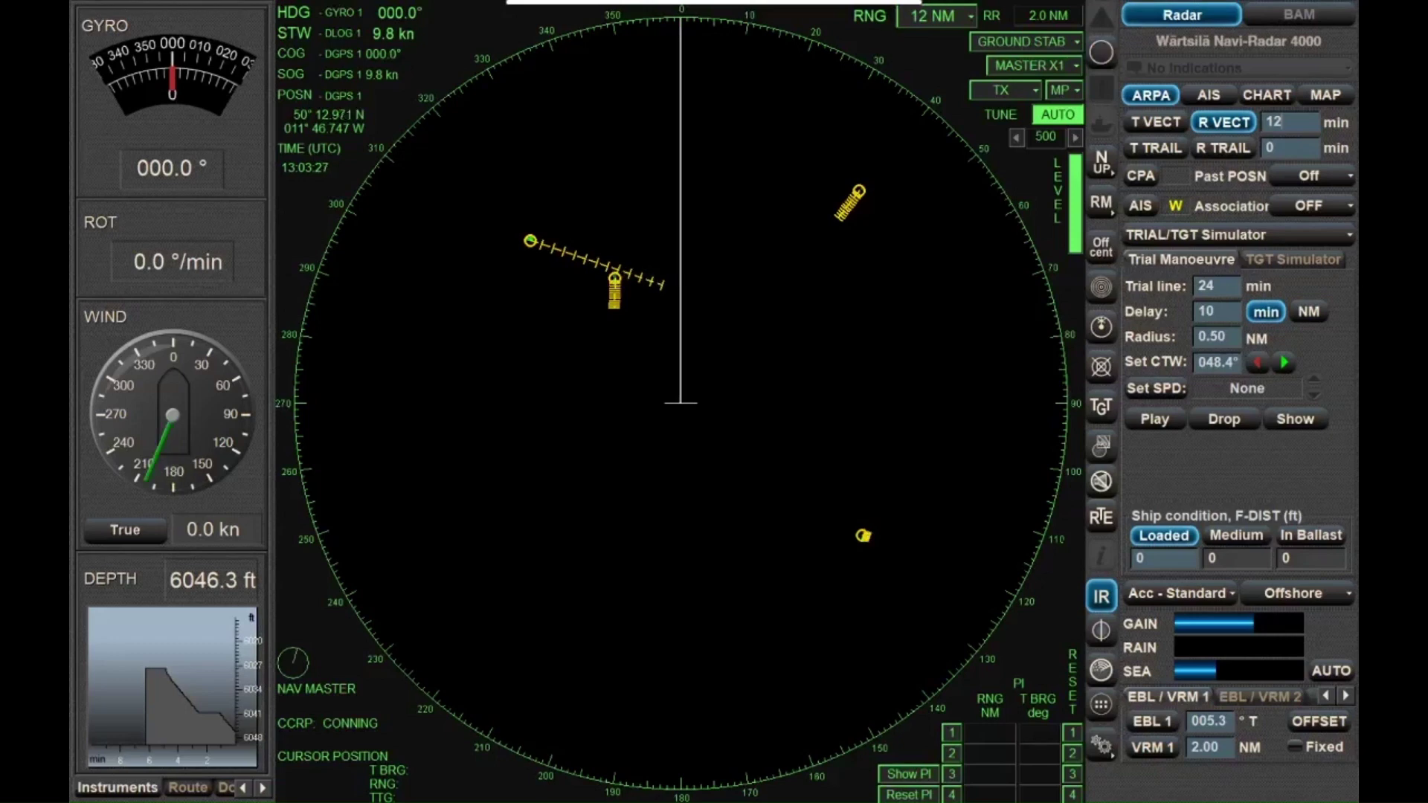
Acquire the lower-right target and set the relative vector length to 6 minutes
{"action": "left_click", "coordinate": [614, 282]}
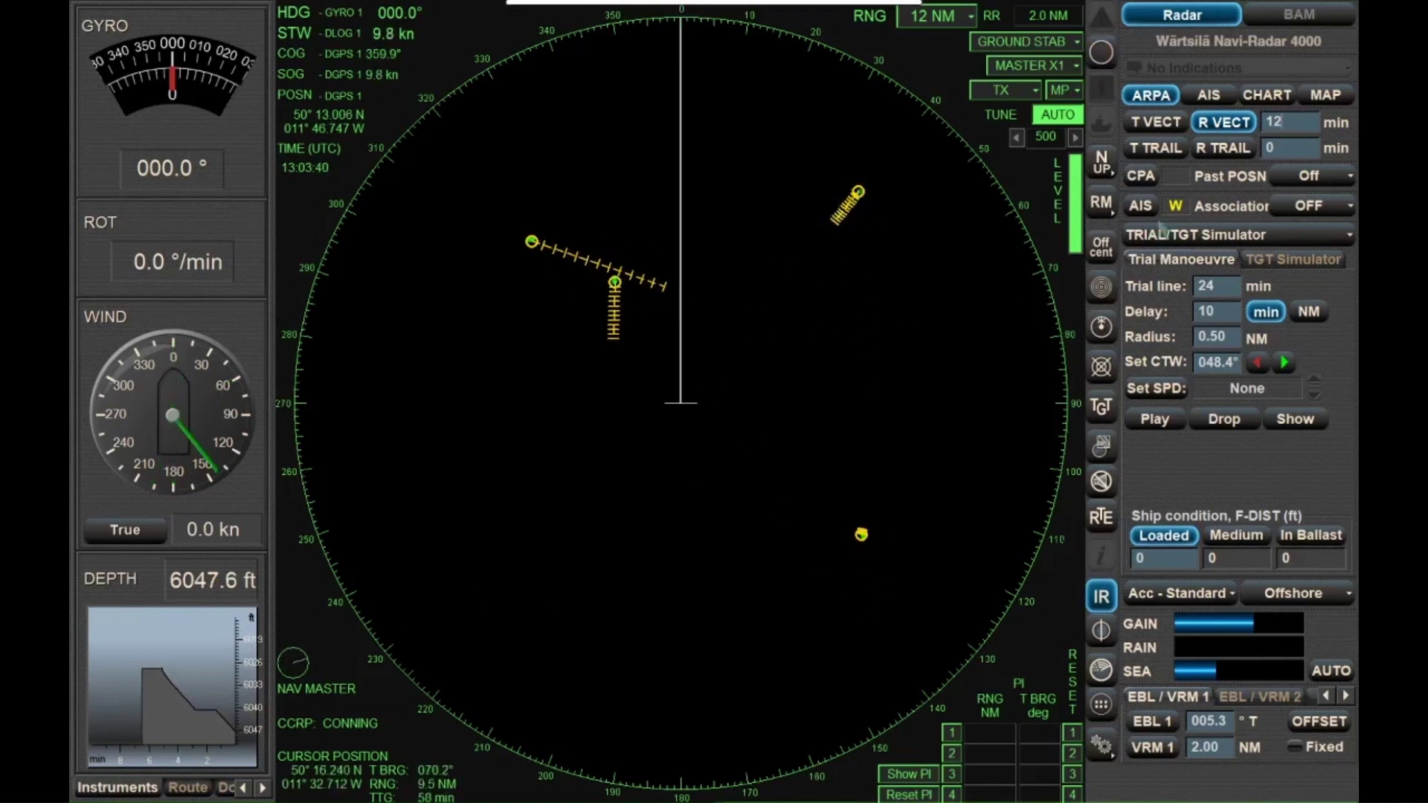
{"action": "type", "text": "30"}
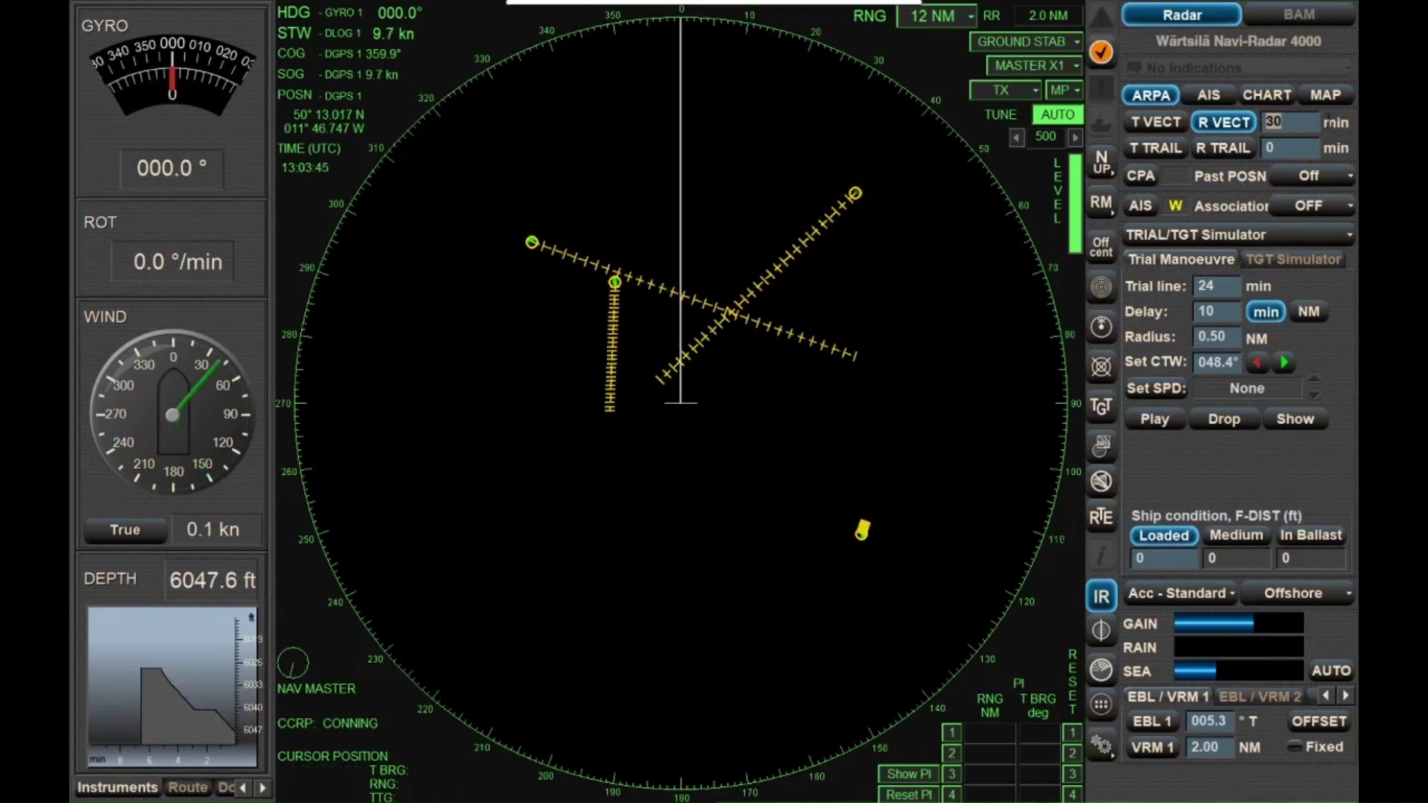
{"action": "key", "text": "BackSpace"}
{"action": "key", "text": "BackSpace"}
{"action": "type", "text": "6"}
Turn the R VECT vectors off briefly, then set them to 30 minutes
{"action": "left_click", "coordinate": [1305, 121]}
{"action": "key", "text": "BackSpace"}
{"action": "type", "text": "0"}
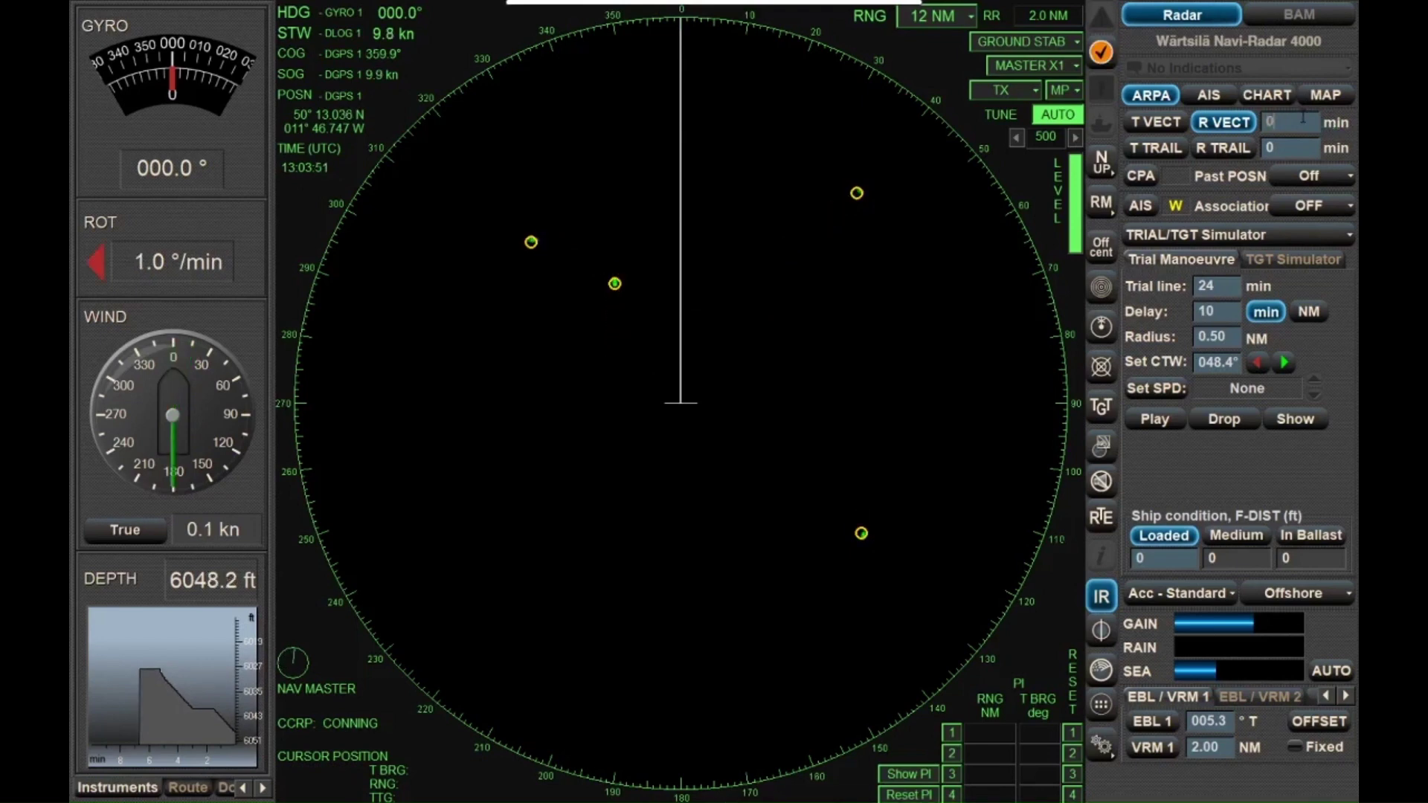
{"action": "left_click", "coordinate": [1303, 122]}
{"action": "type", "text": "6"}
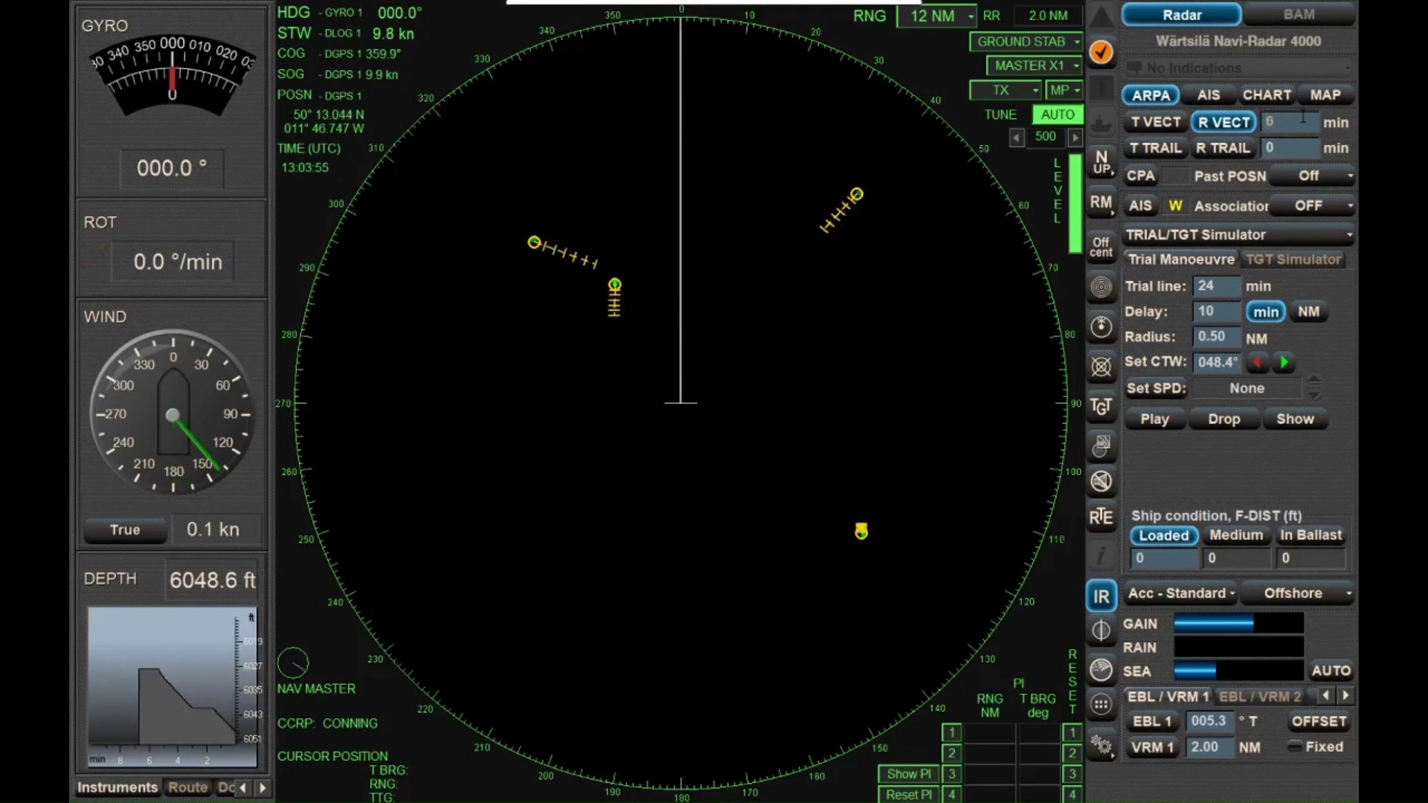
{"action": "key", "text": "BackSpace"}
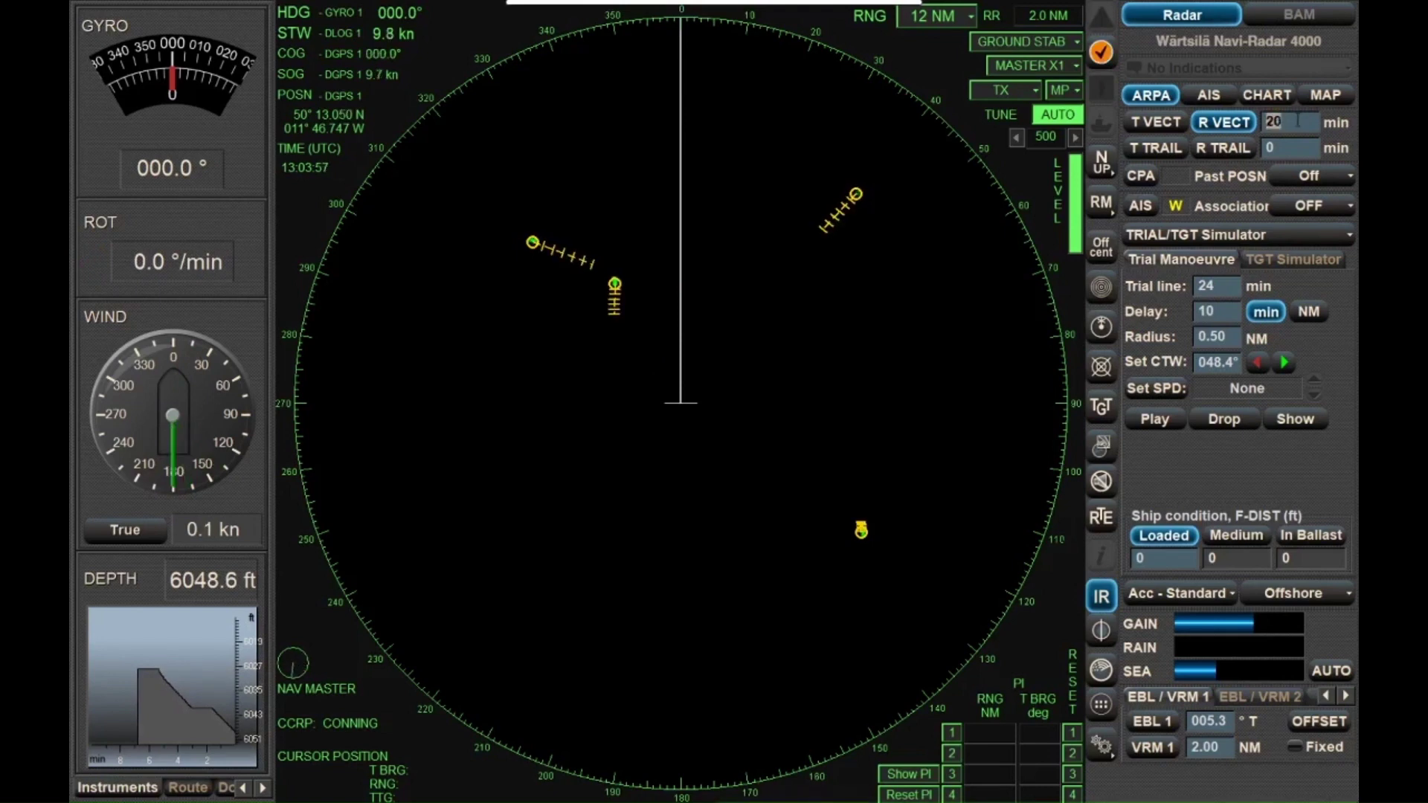
{"action": "type", "text": "30"}
{"action": "key", "text": "Return"}
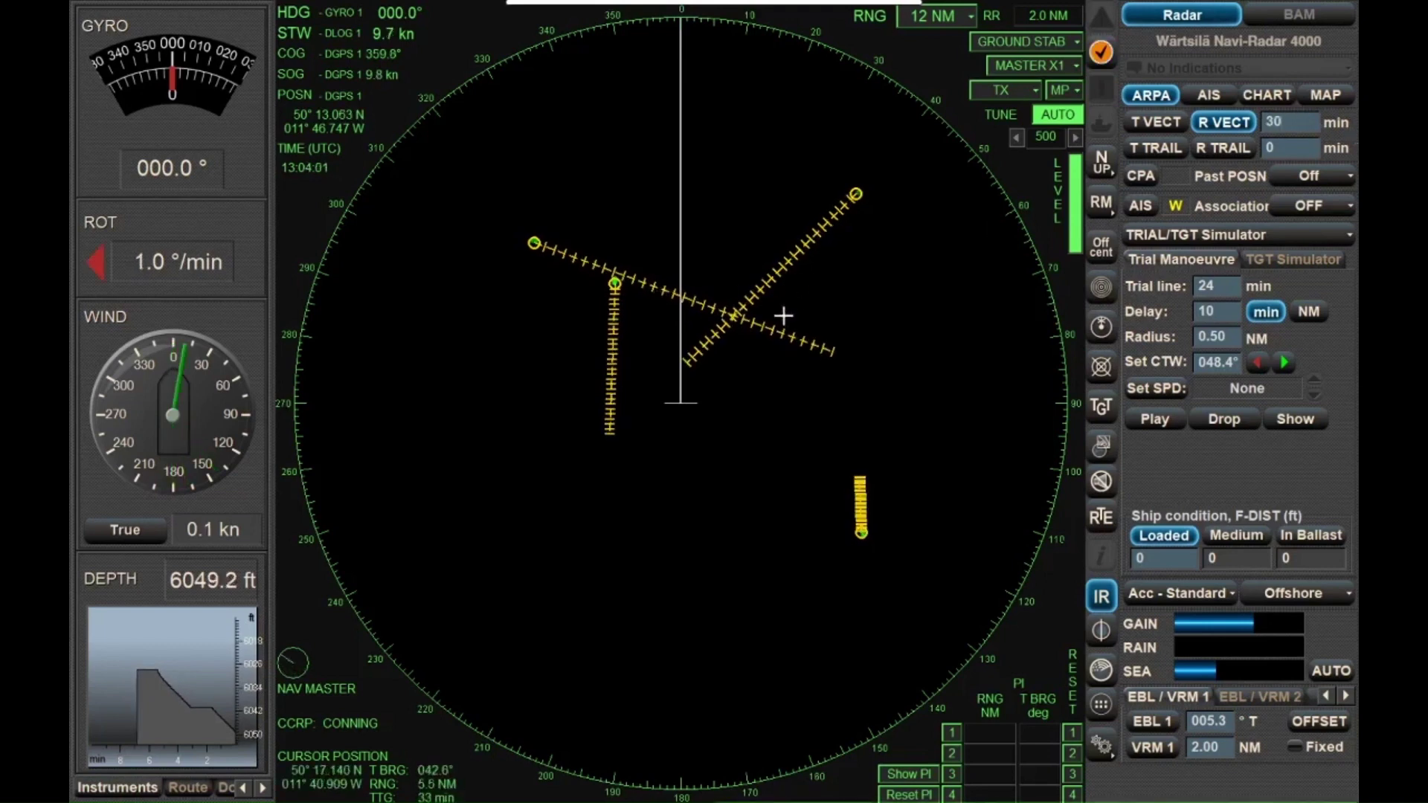
Show target 5's data in Targets Information and turn on the VRM 1 range ring
{"action": "left_click", "coordinate": [857, 194]}
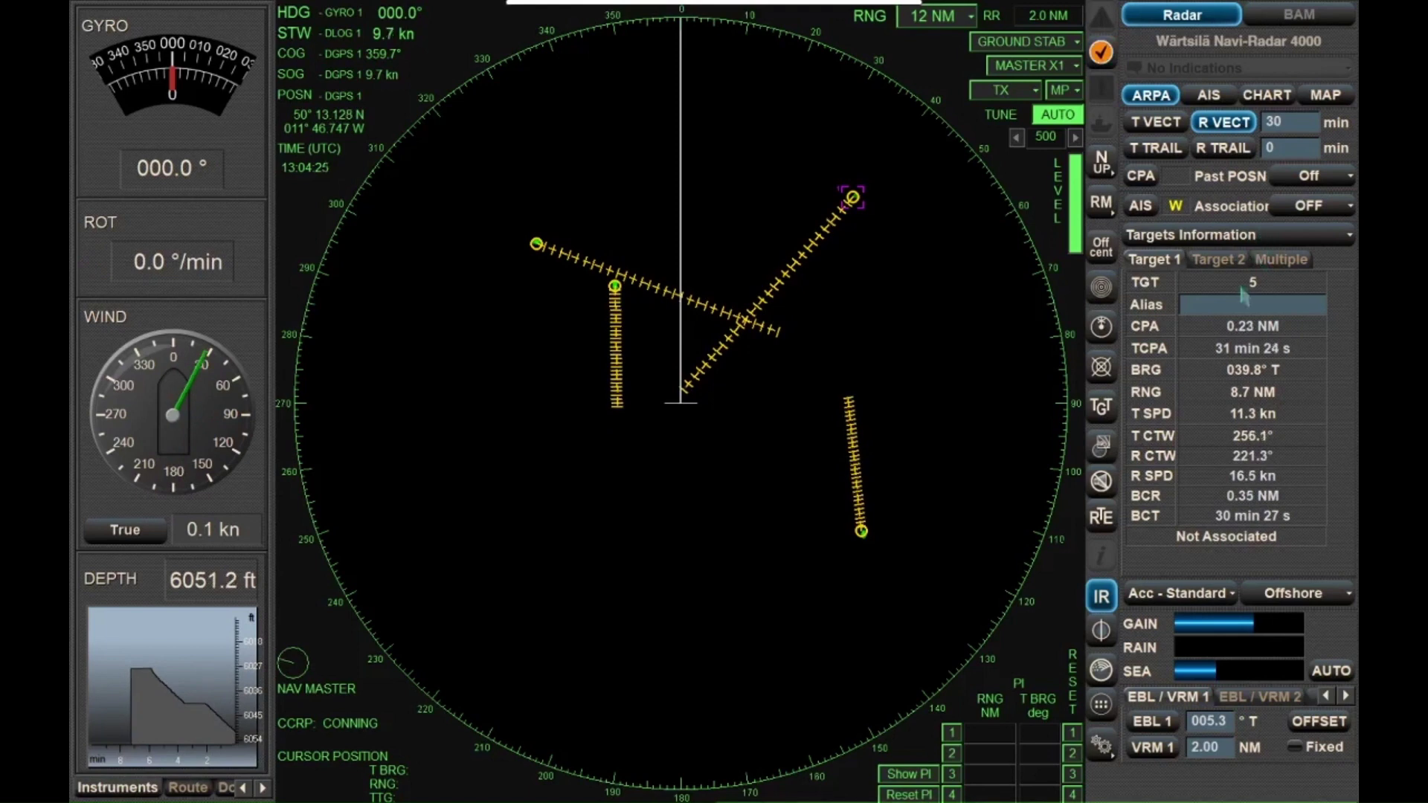
{"action": "left_click", "coordinate": [1169, 750]}
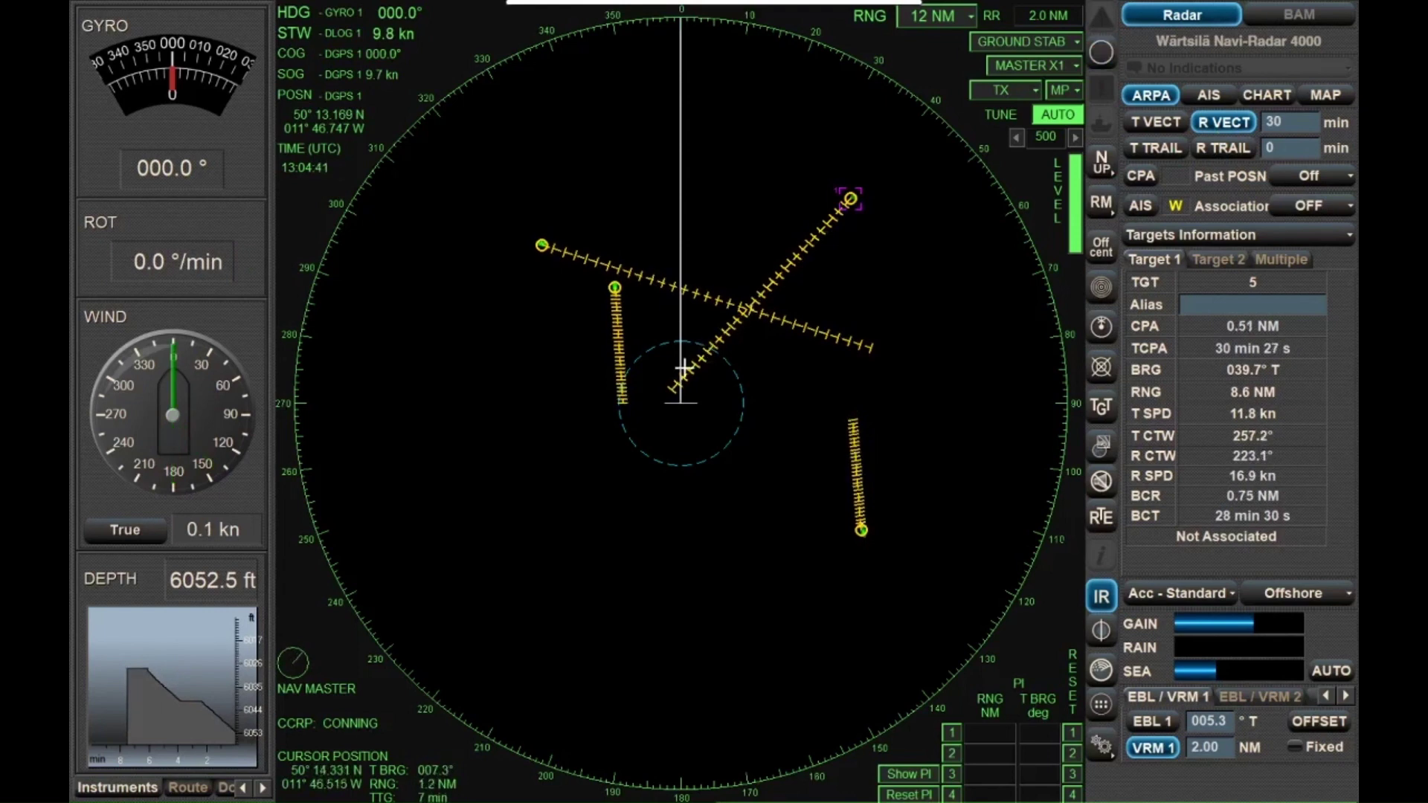
Switch the info panel from Targets Information to TRIAL/TGT Simulator
{"action": "left_click", "coordinate": [1330, 237]}
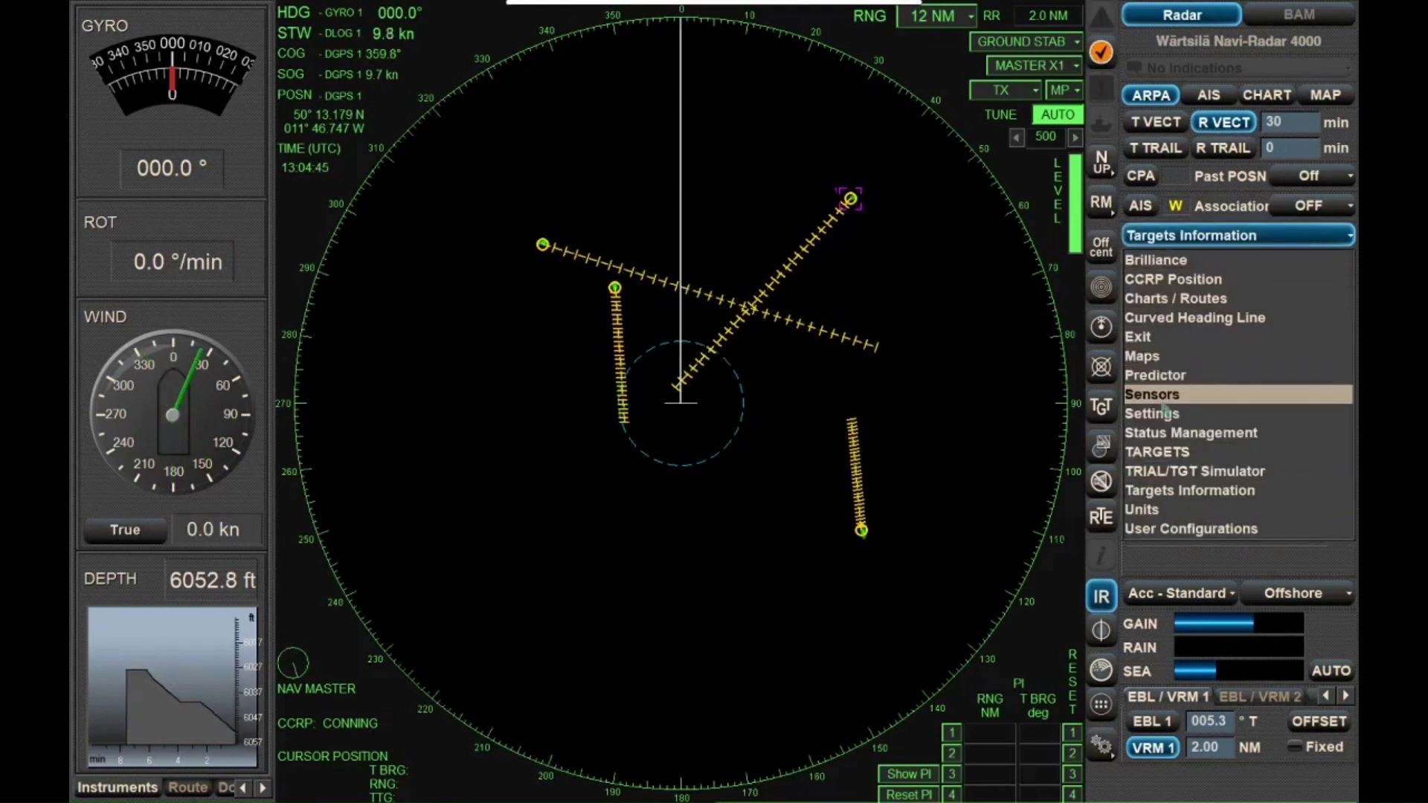
{"action": "left_click", "coordinate": [1165, 473]}
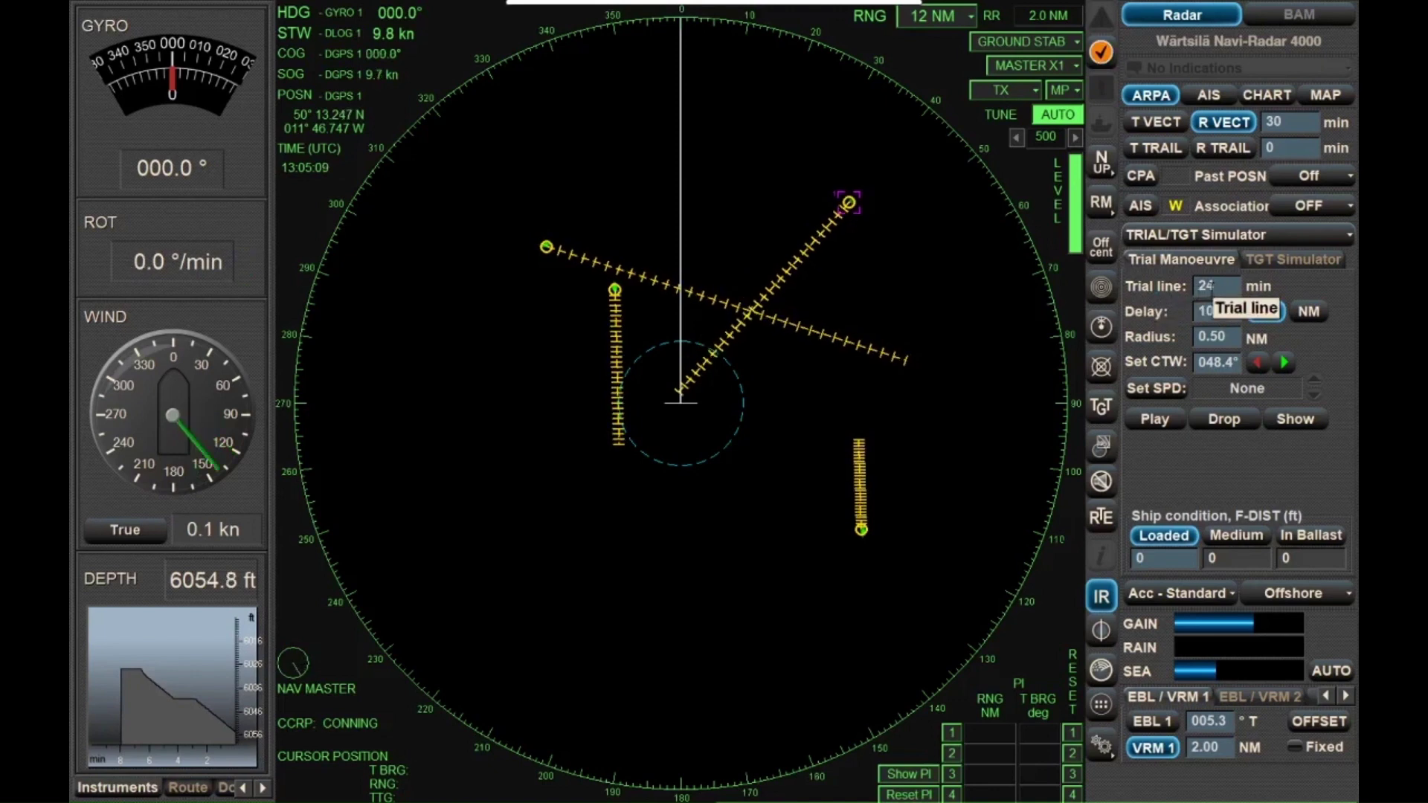
{"action": "key", "text": "BackSpace"}
{"action": "key", "text": "BackSpace"}
{"action": "type", "text": "1"}
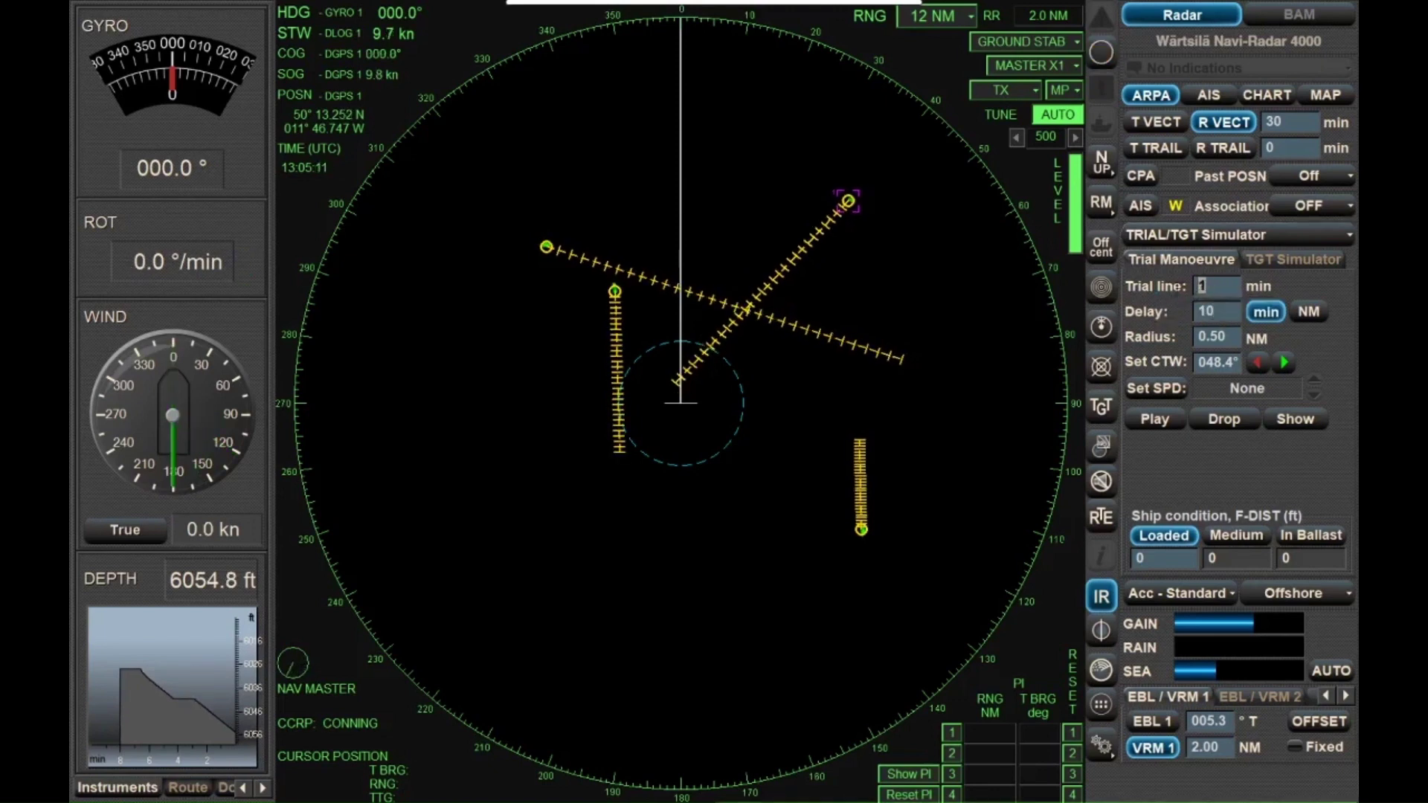
{"action": "key", "text": "Return"}
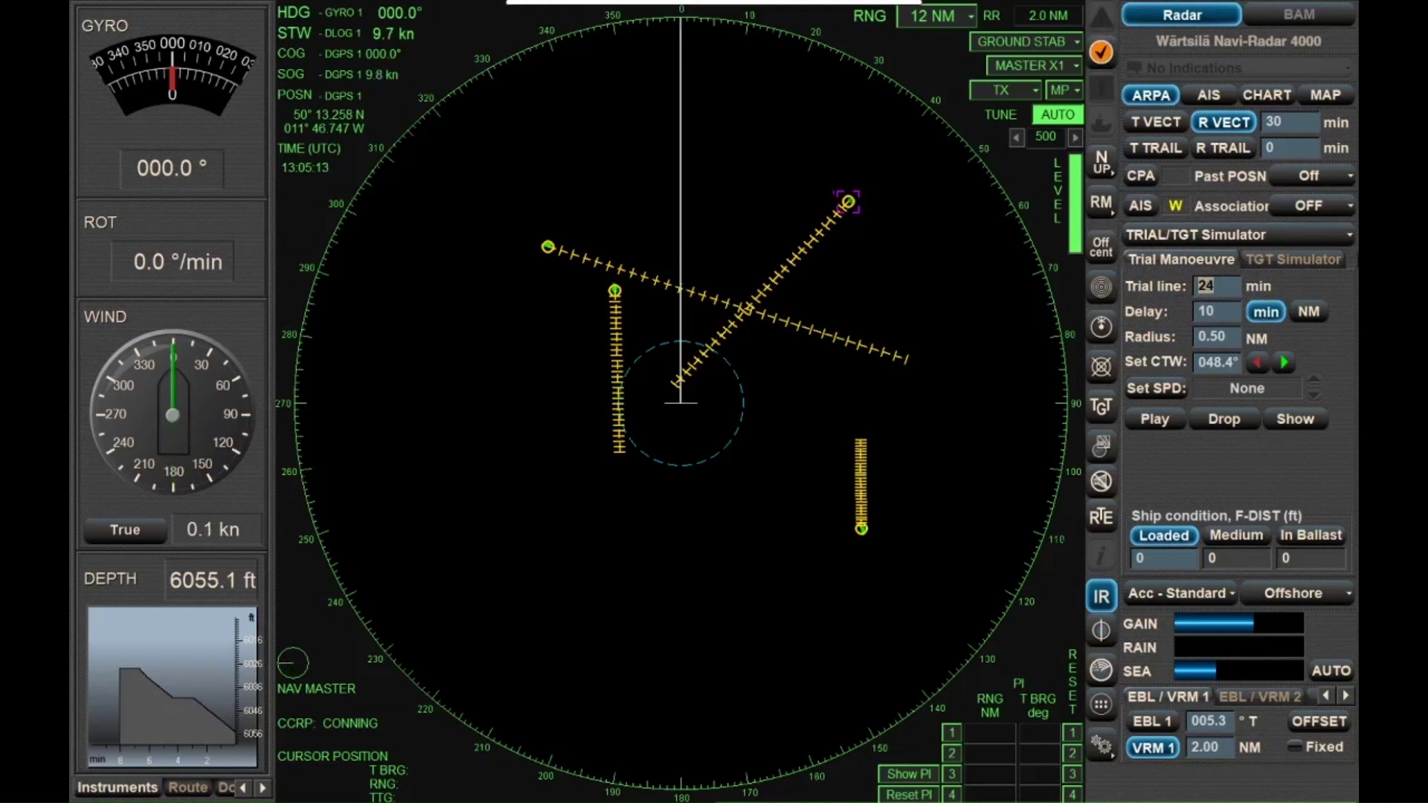
{"action": "type", "text": "1"}
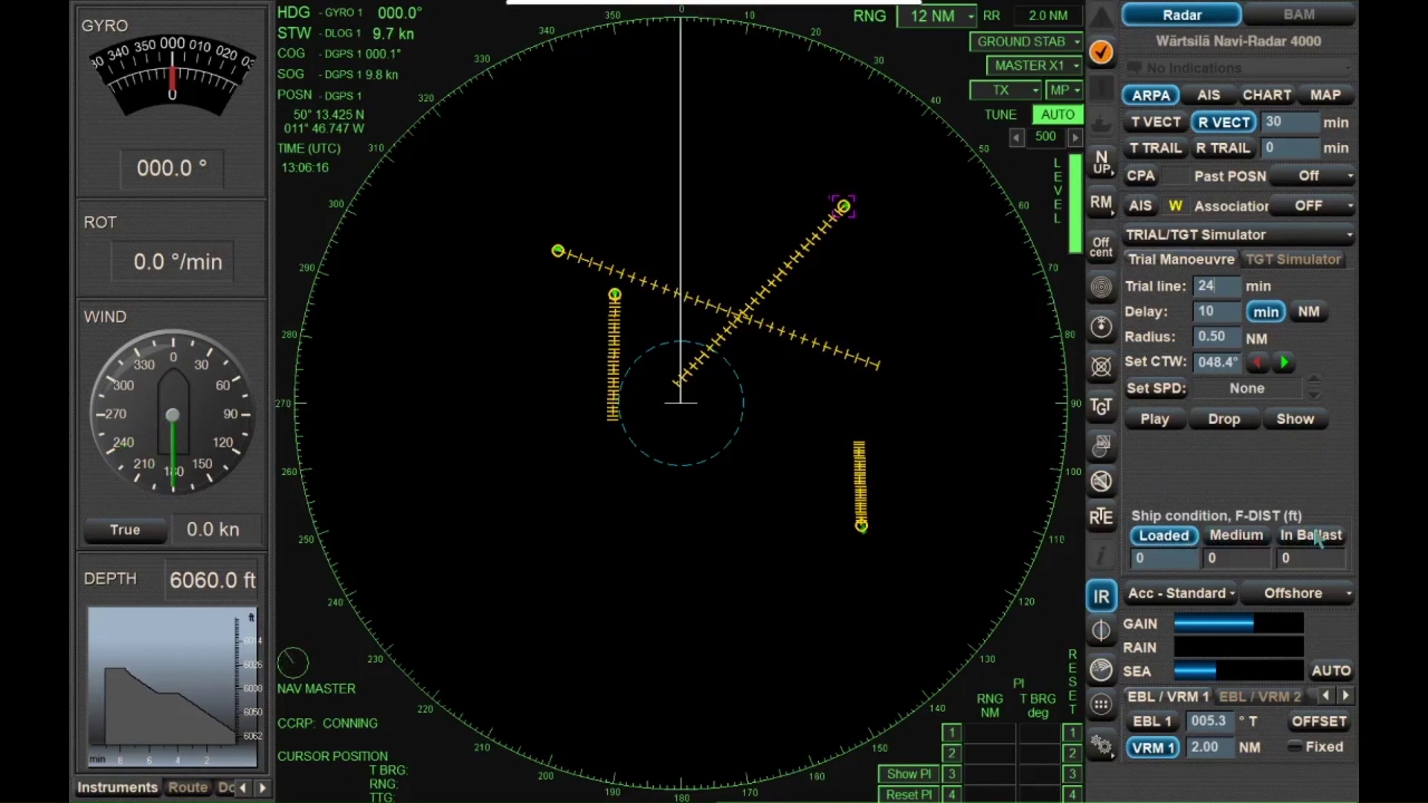
Try ship conditions Medium and In Ballast, return to Loaded, then select target 5
{"action": "left_click", "coordinate": [1252, 540]}
{"action": "left_click", "coordinate": [1311, 535]}
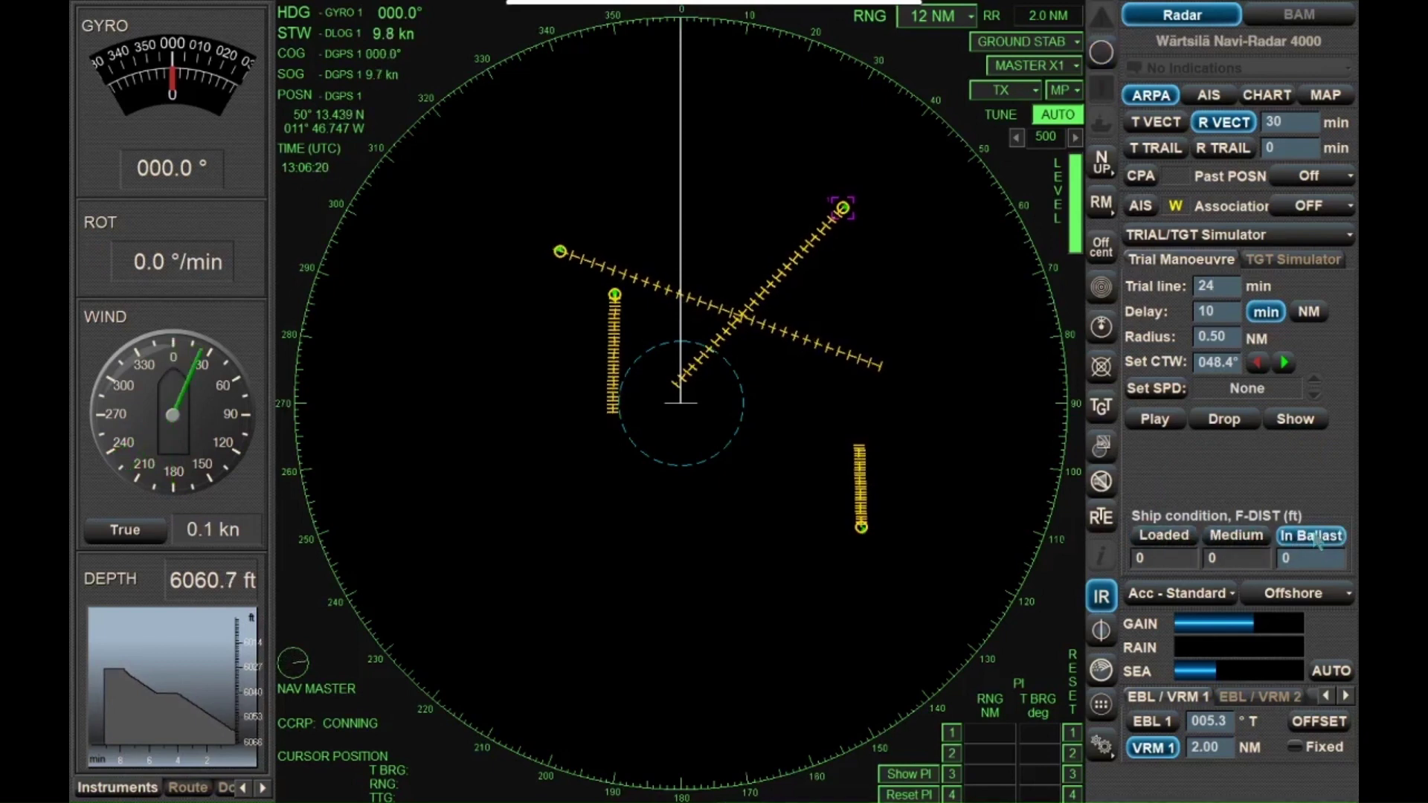
{"action": "left_click", "coordinate": [1164, 538]}
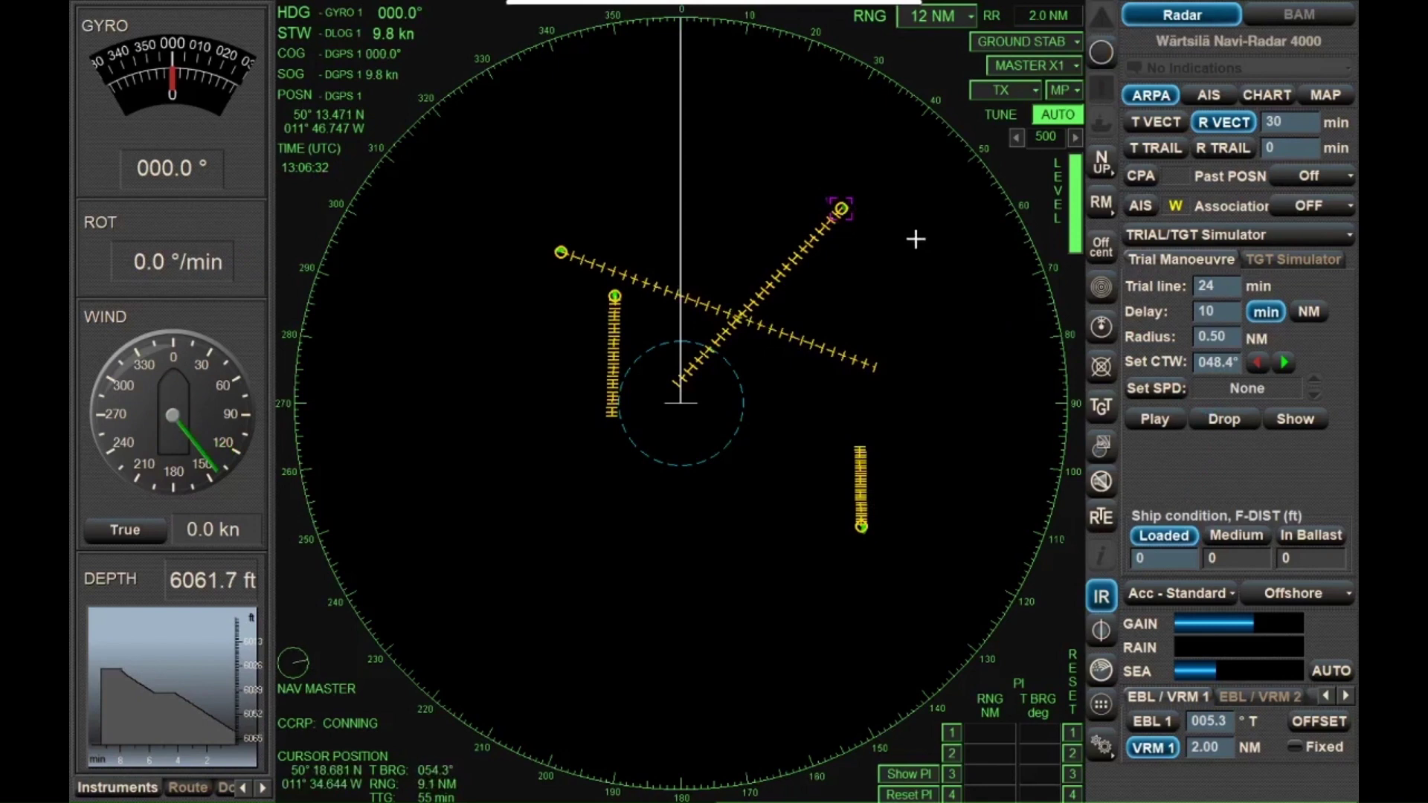
{"action": "left_click", "coordinate": [841, 209]}
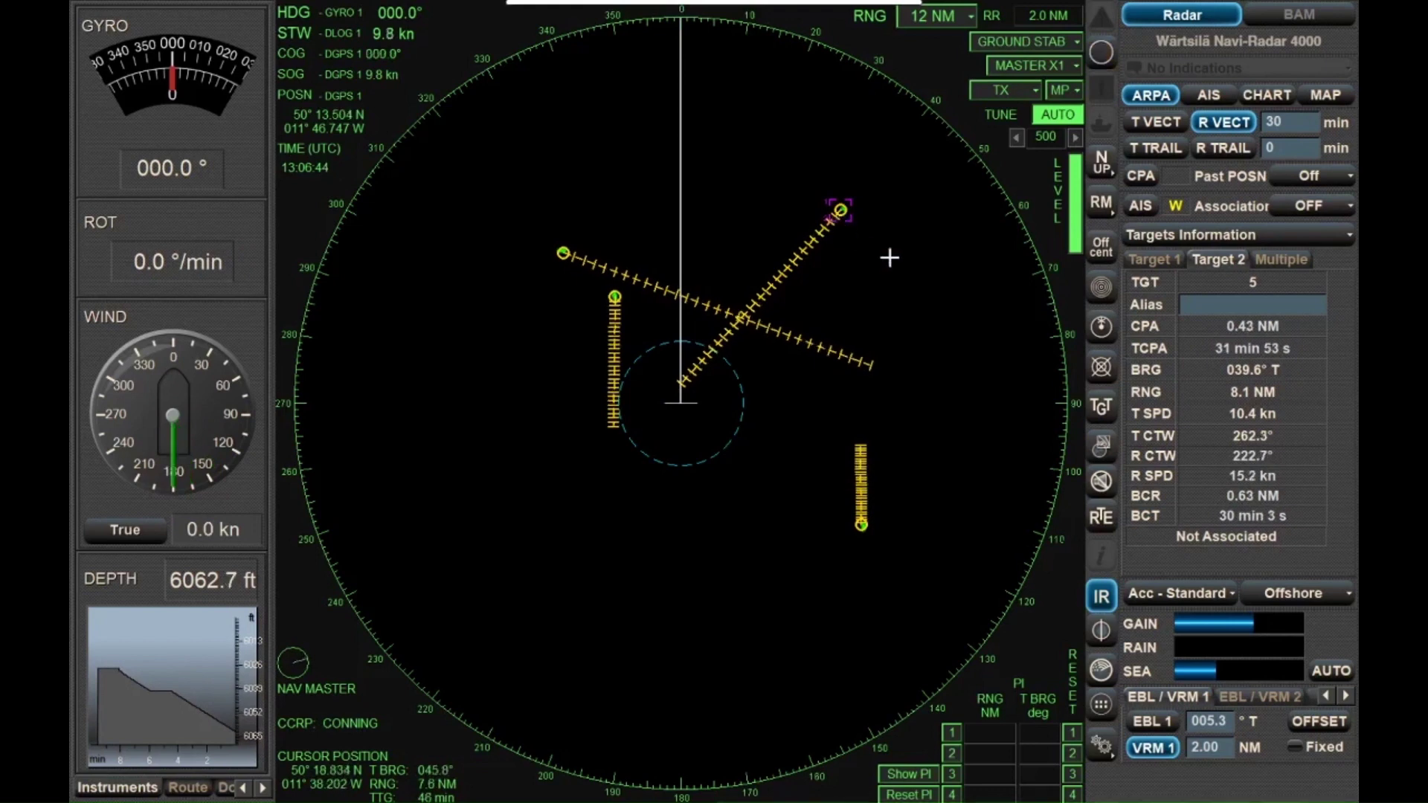
Switch the info panel back to TRIAL/TGT Simulator
{"action": "left_click", "coordinate": [1337, 228]}
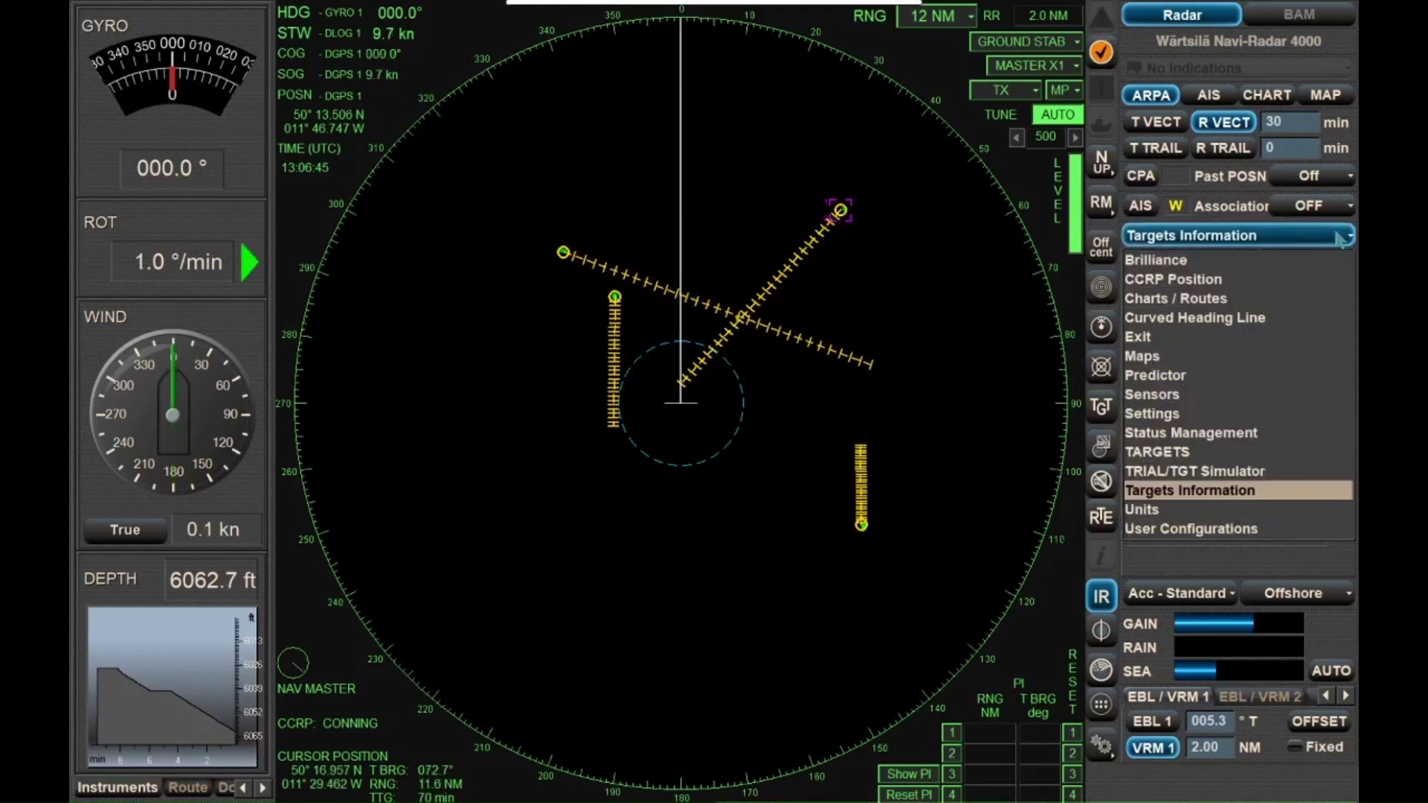
{"action": "left_click", "coordinate": [1167, 472]}
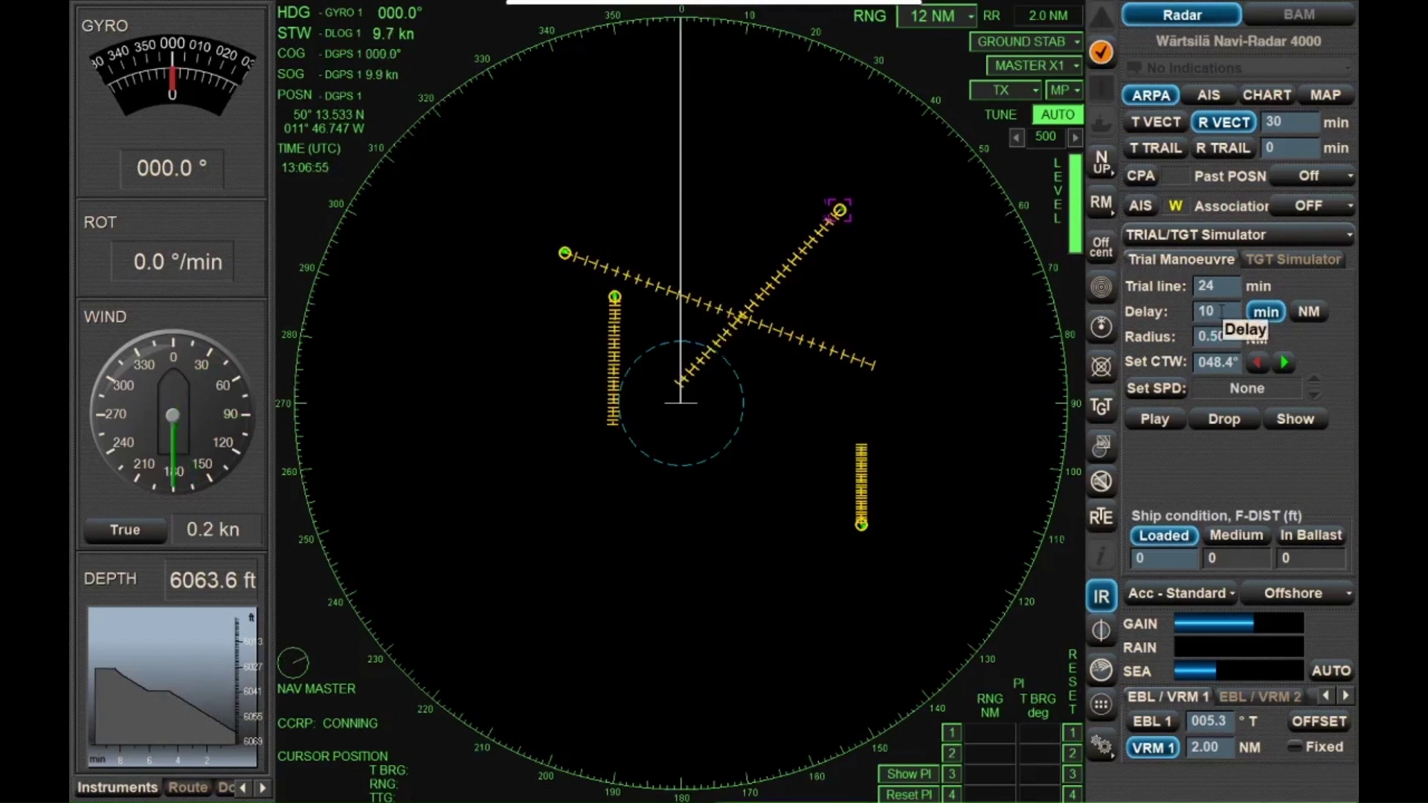
{"action": "left_click", "coordinate": [1310, 313]}
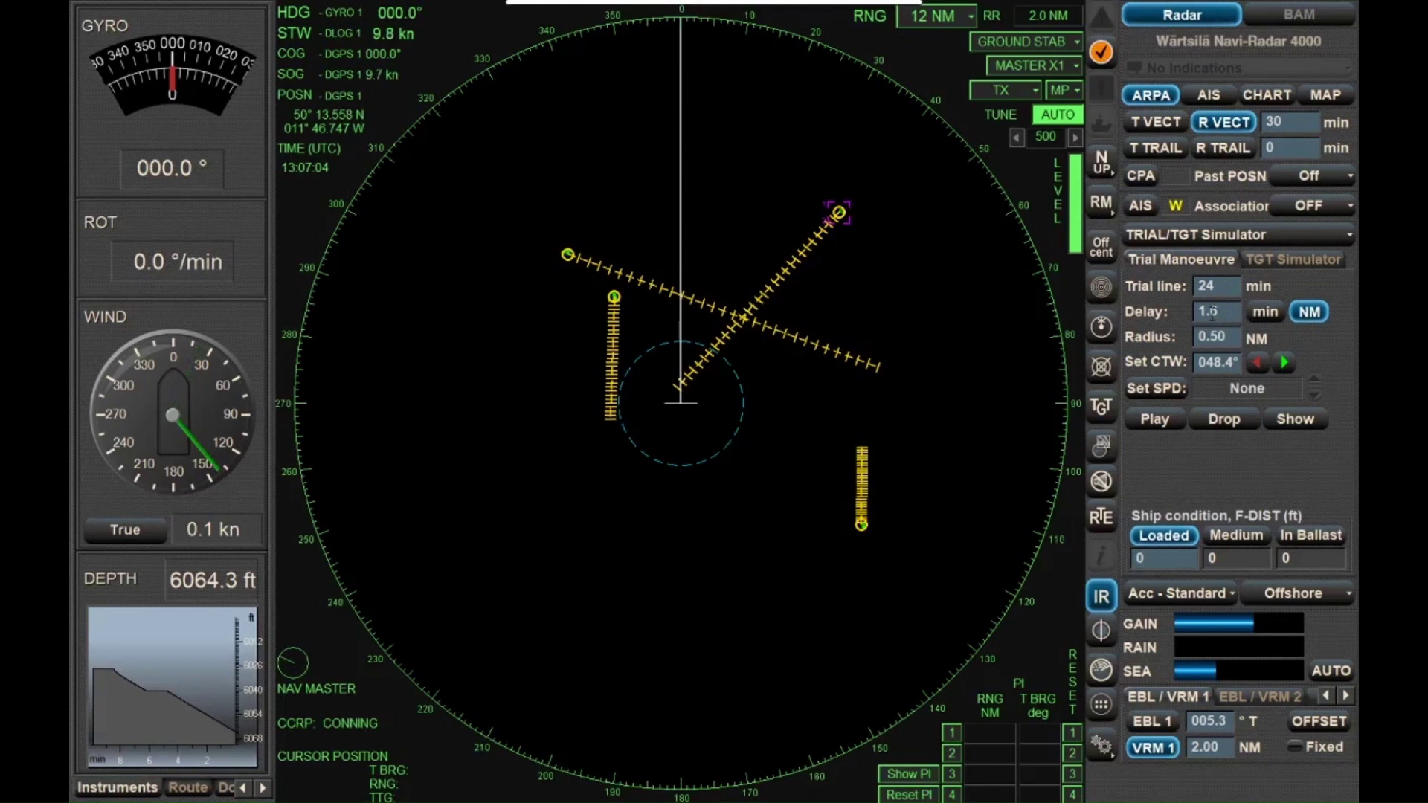
{"action": "left_click", "coordinate": [1271, 314]}
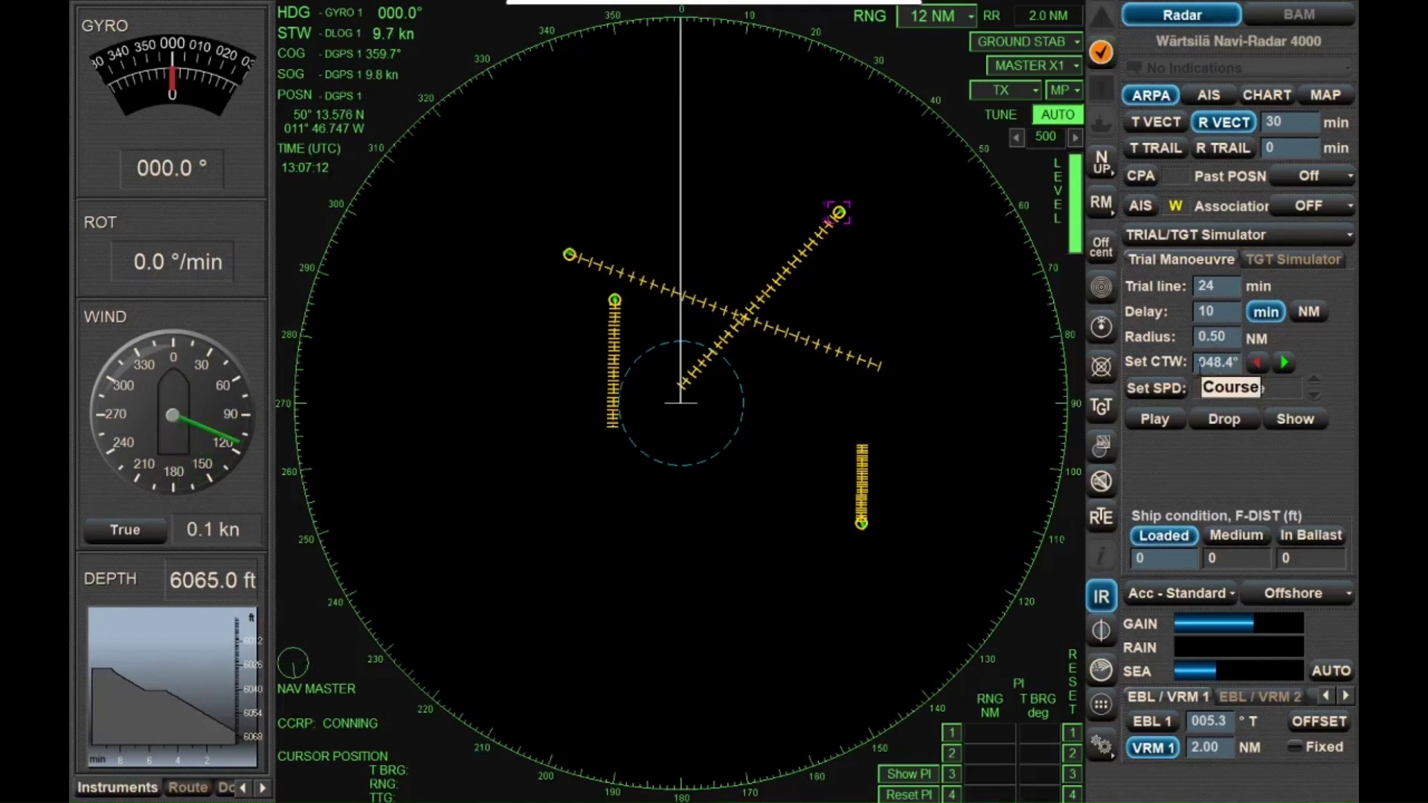
Enter 054.1 as the Set CTW trial course and show the trial with its T indicator
{"action": "scroll", "coordinate": [1199, 365], "scroll_direction": "up", "scroll_amount": 5}
{"action": "scroll", "coordinate": [1199, 364], "scroll_direction": "up", "scroll_amount": 5}
{"action": "type", "text": "0"}
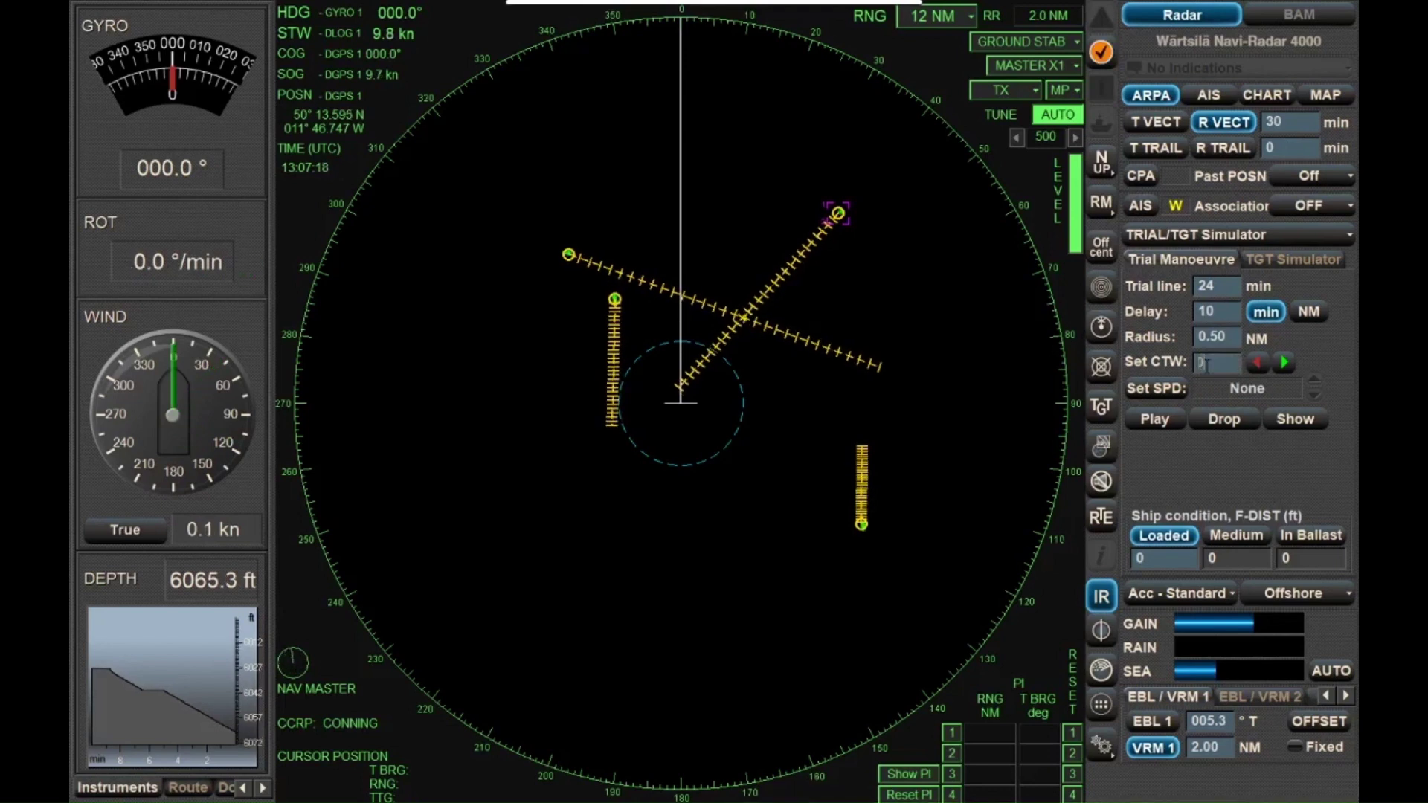
{"action": "type", "text": "54.1"}
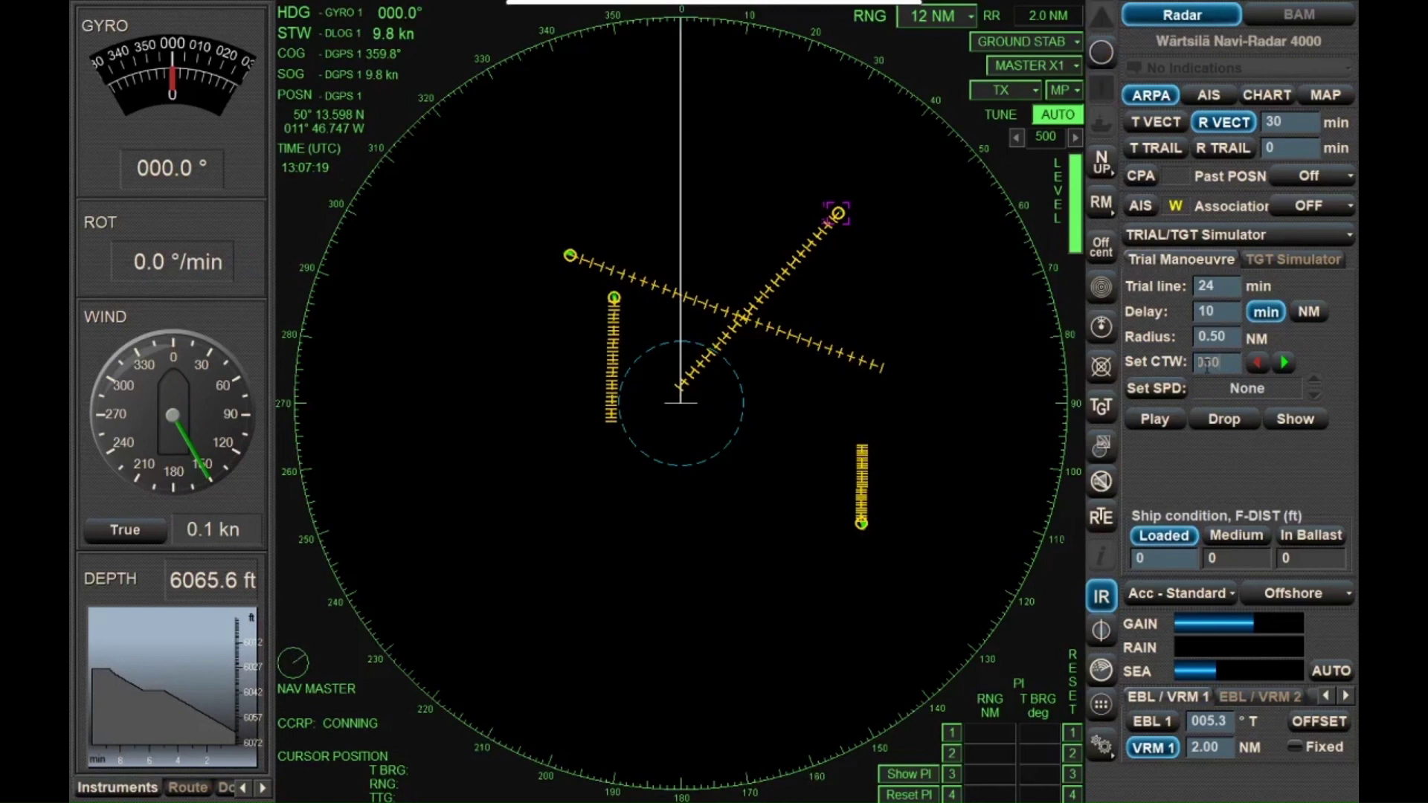
{"action": "key", "text": "Return"}
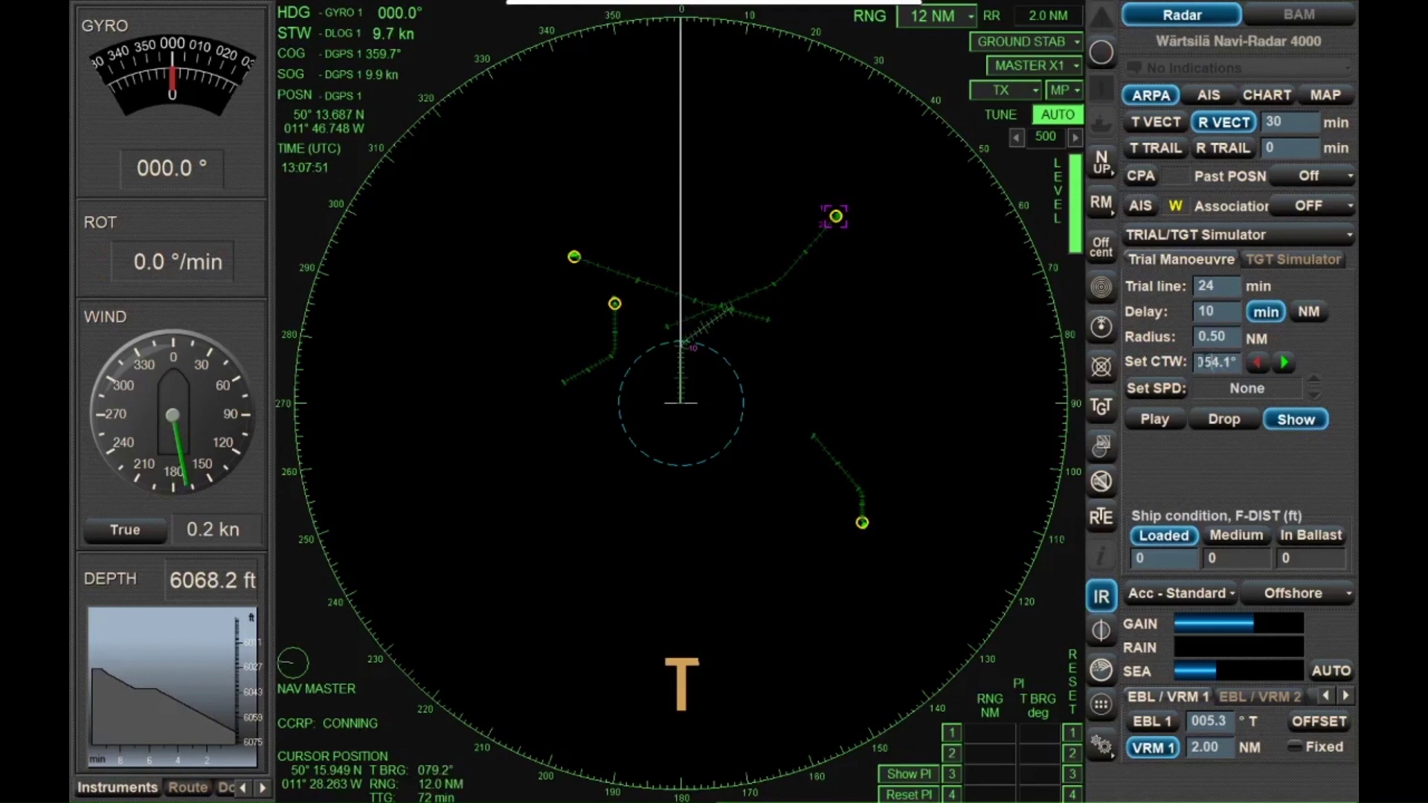
Set the trial course to 050.0°, then 048.0°, and drop the trial manoeuvre
{"action": "scroll", "coordinate": [1209, 362], "scroll_direction": "up", "scroll_amount": 4}
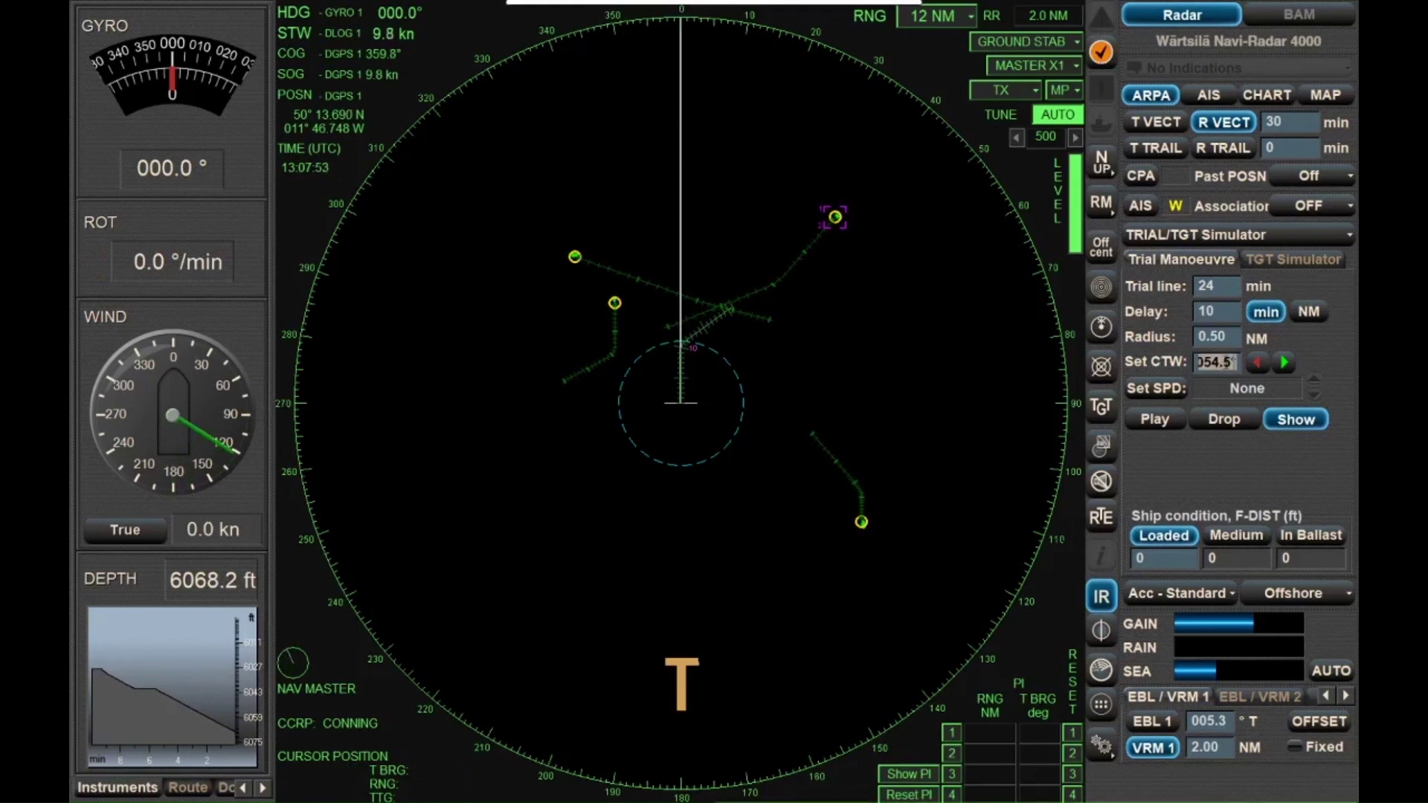
{"action": "type", "text": "05"}
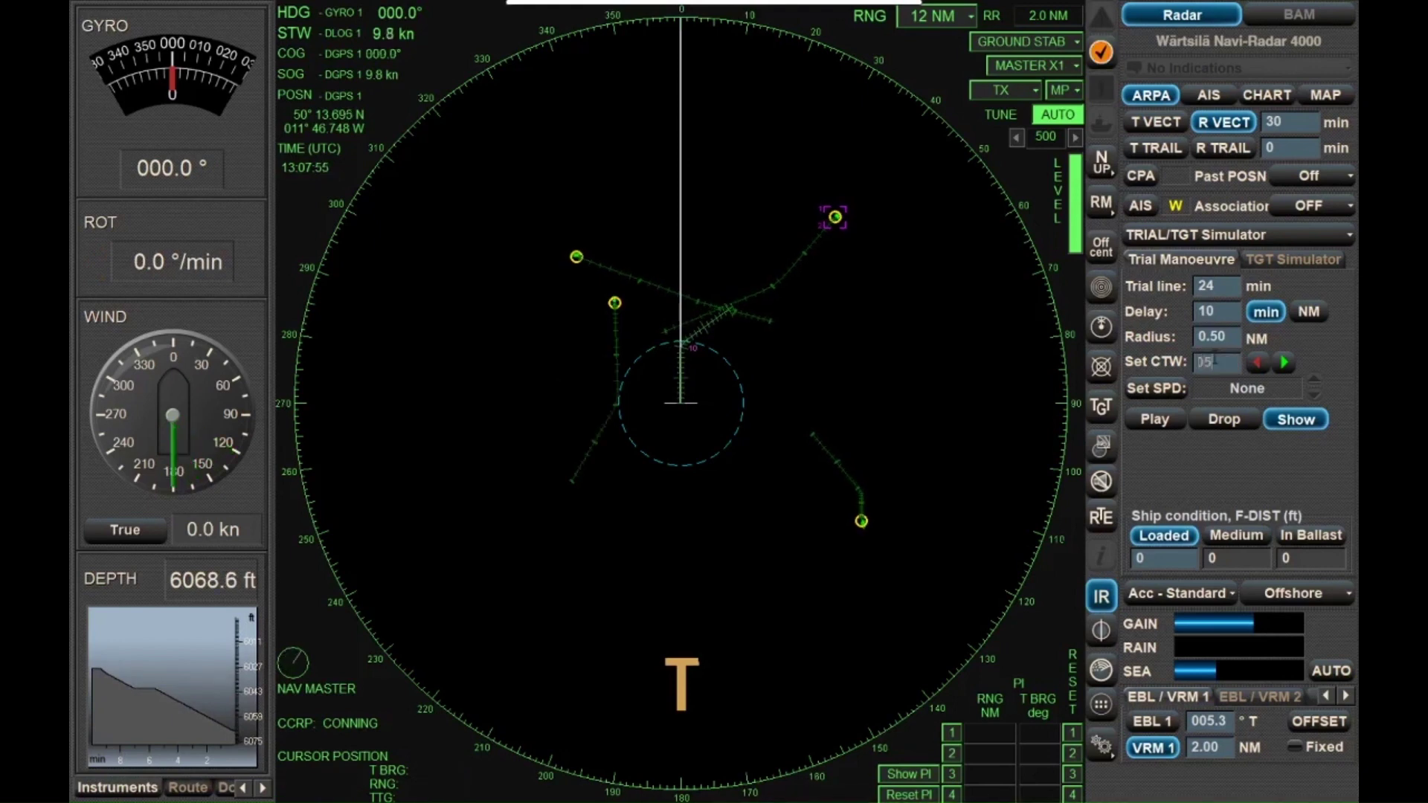
{"action": "type", "text": "0"}
{"action": "key", "text": "Return"}
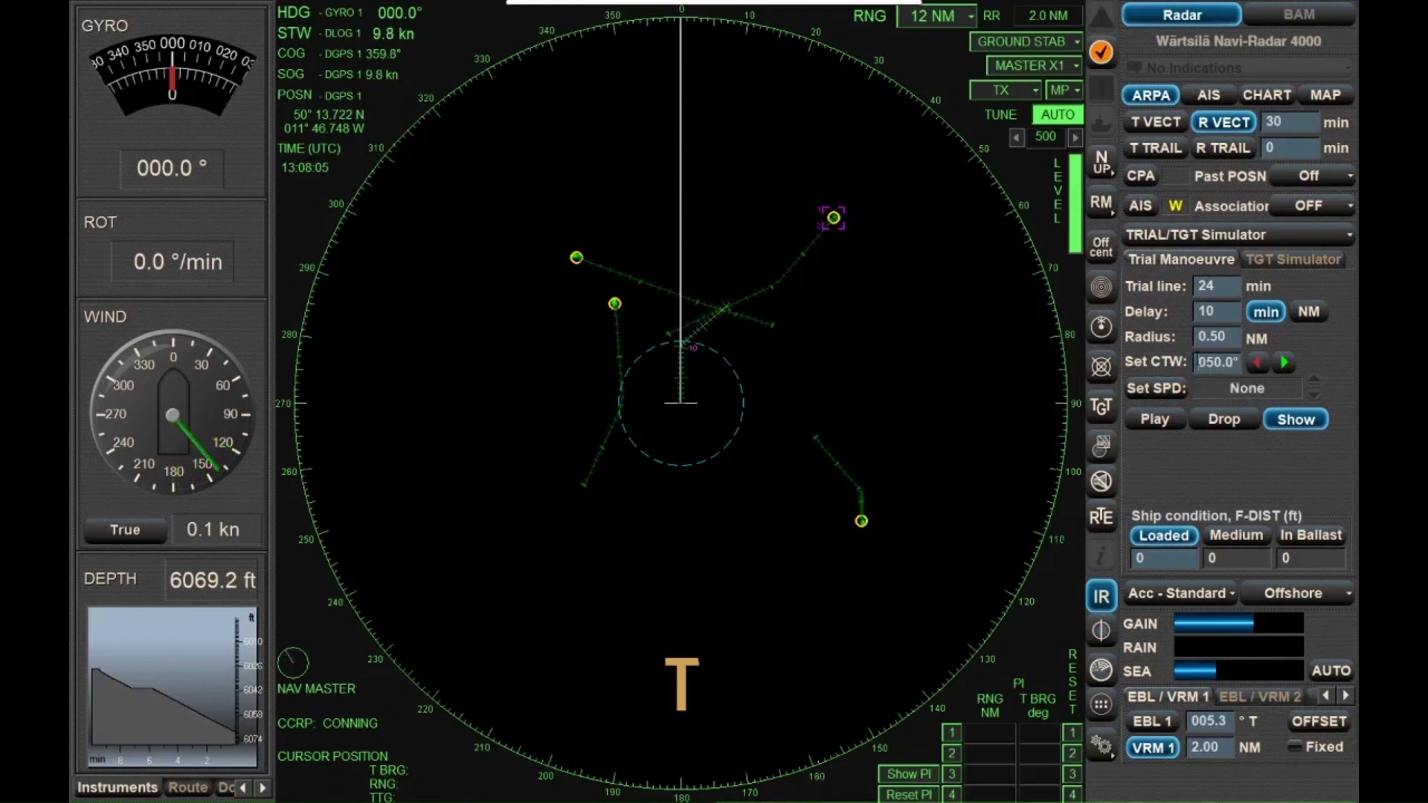
{"action": "type", "text": "048"}
{"action": "key", "text": "Return"}
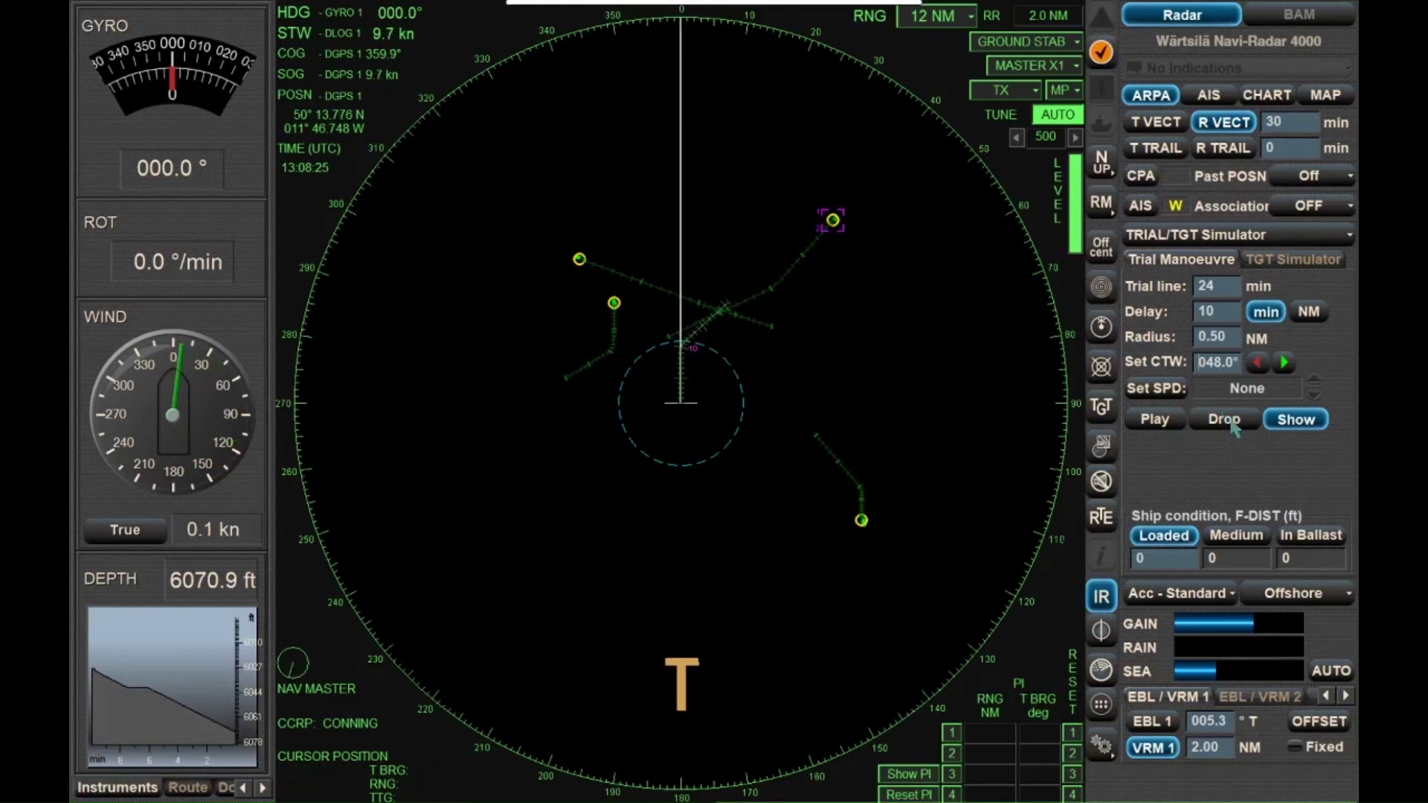
{"action": "left_click", "coordinate": [1232, 426]}
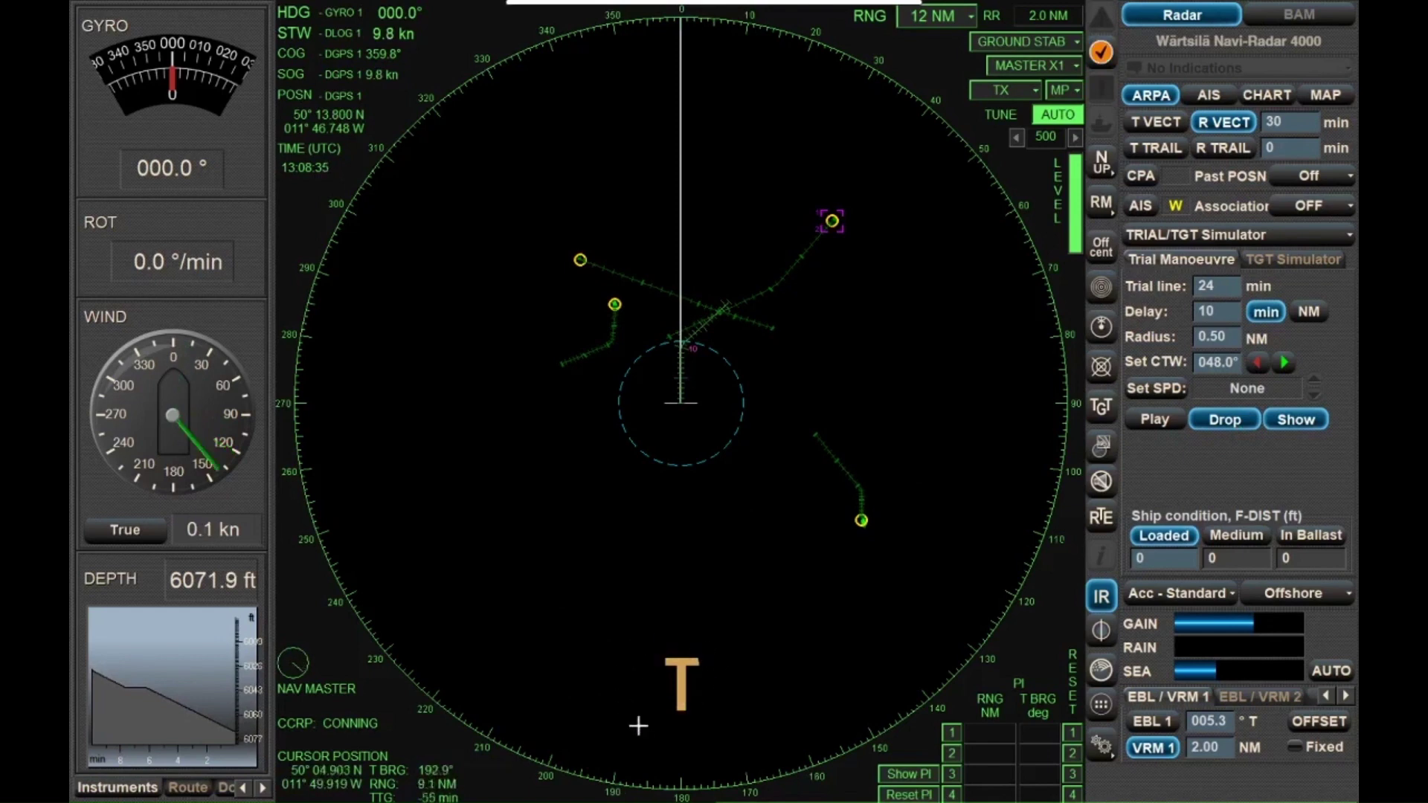
{"action": "left_click", "coordinate": [1309, 421]}
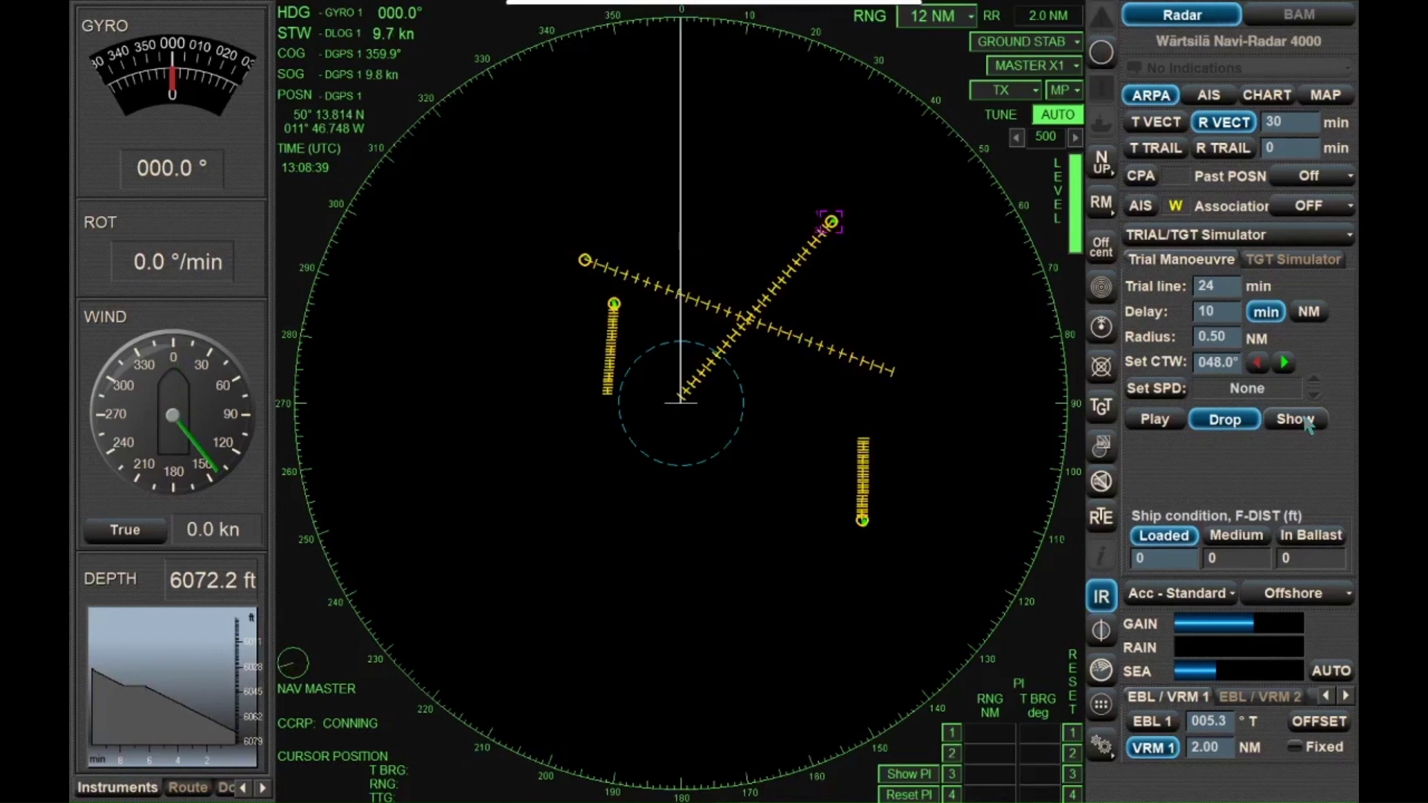
{"action": "left_click", "coordinate": [1309, 420]}
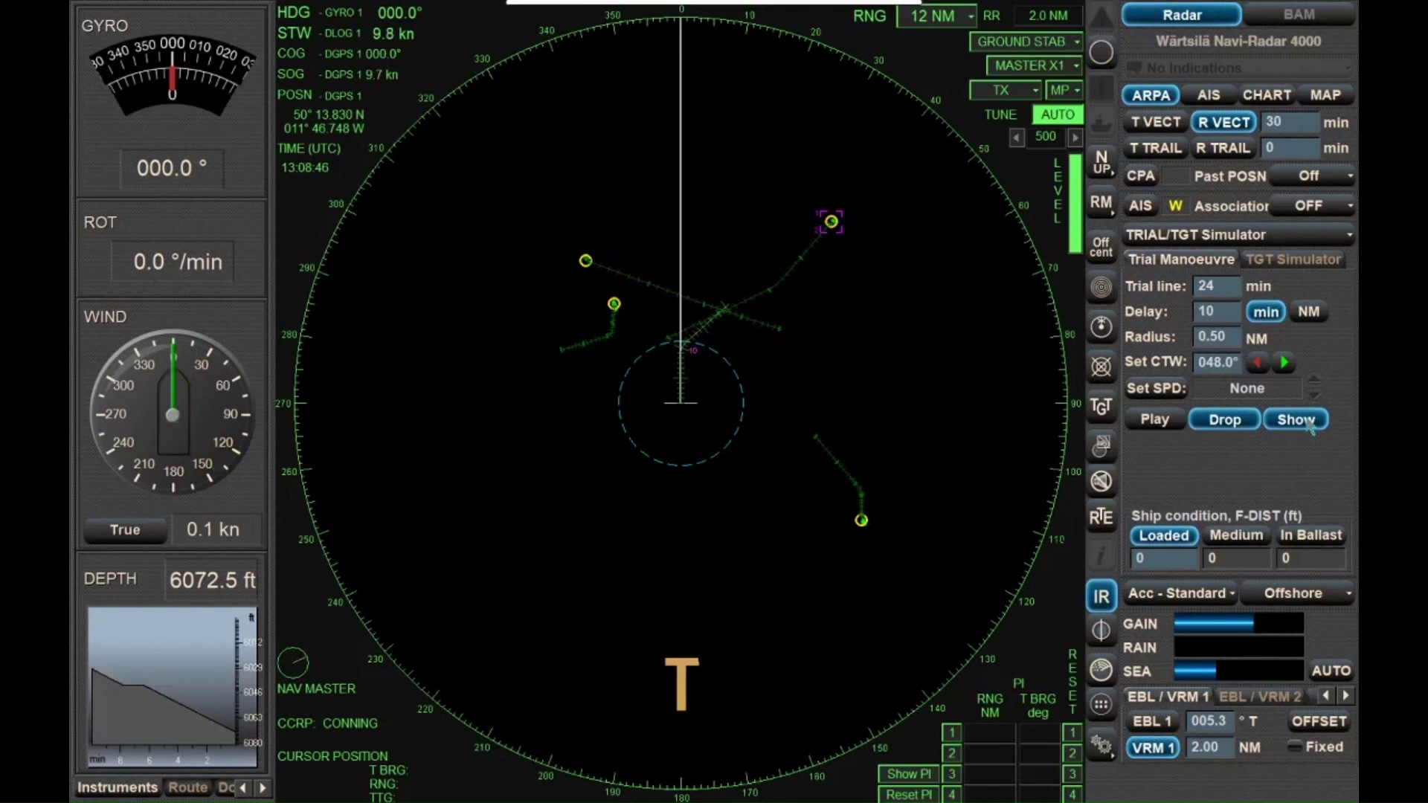
{"action": "left_click", "coordinate": [1309, 420]}
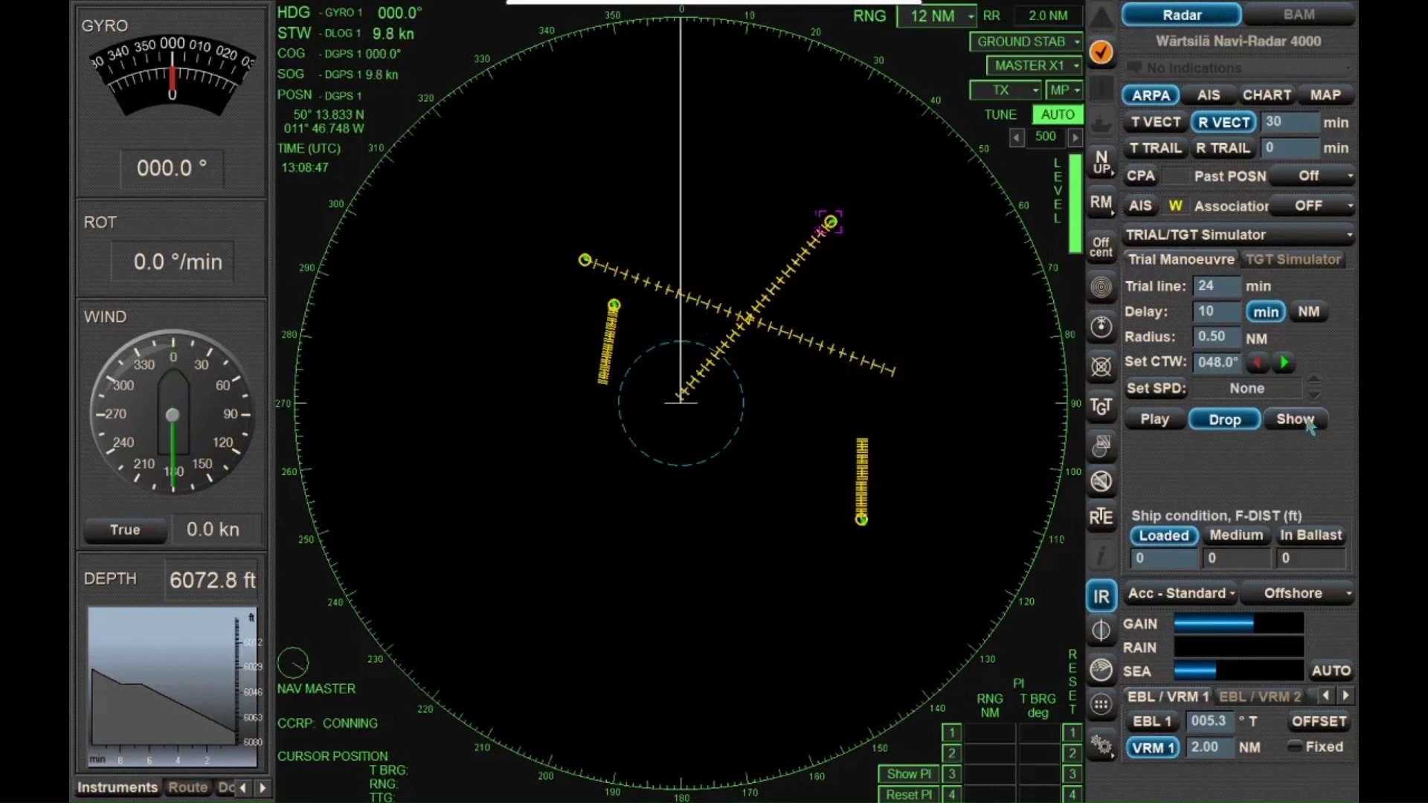
{"action": "left_click", "coordinate": [1296, 420]}
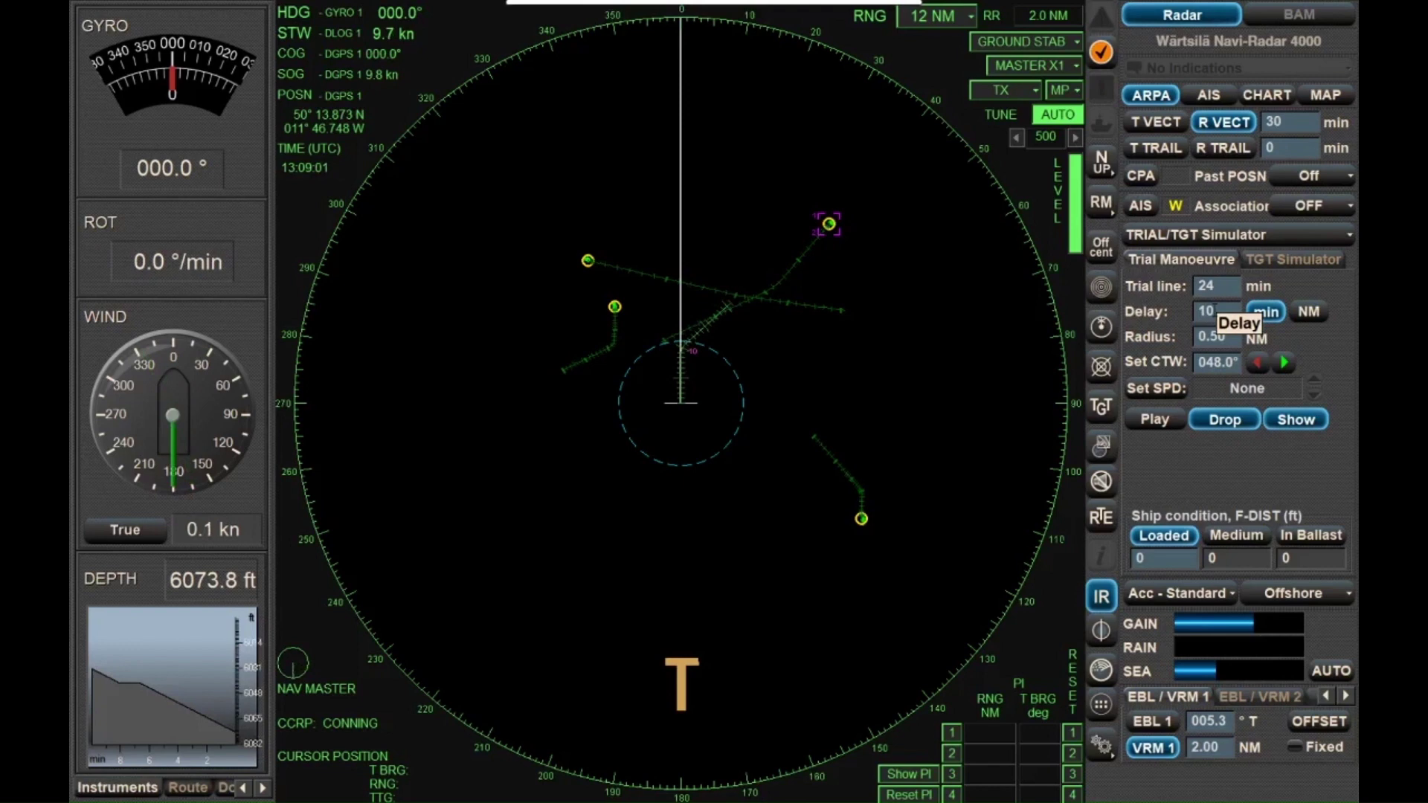
Enter 050.9 as the trial course, raise it toward 052.9°, and commit
{"action": "scroll", "coordinate": [1214, 311], "scroll_direction": "down", "scroll_amount": 1}
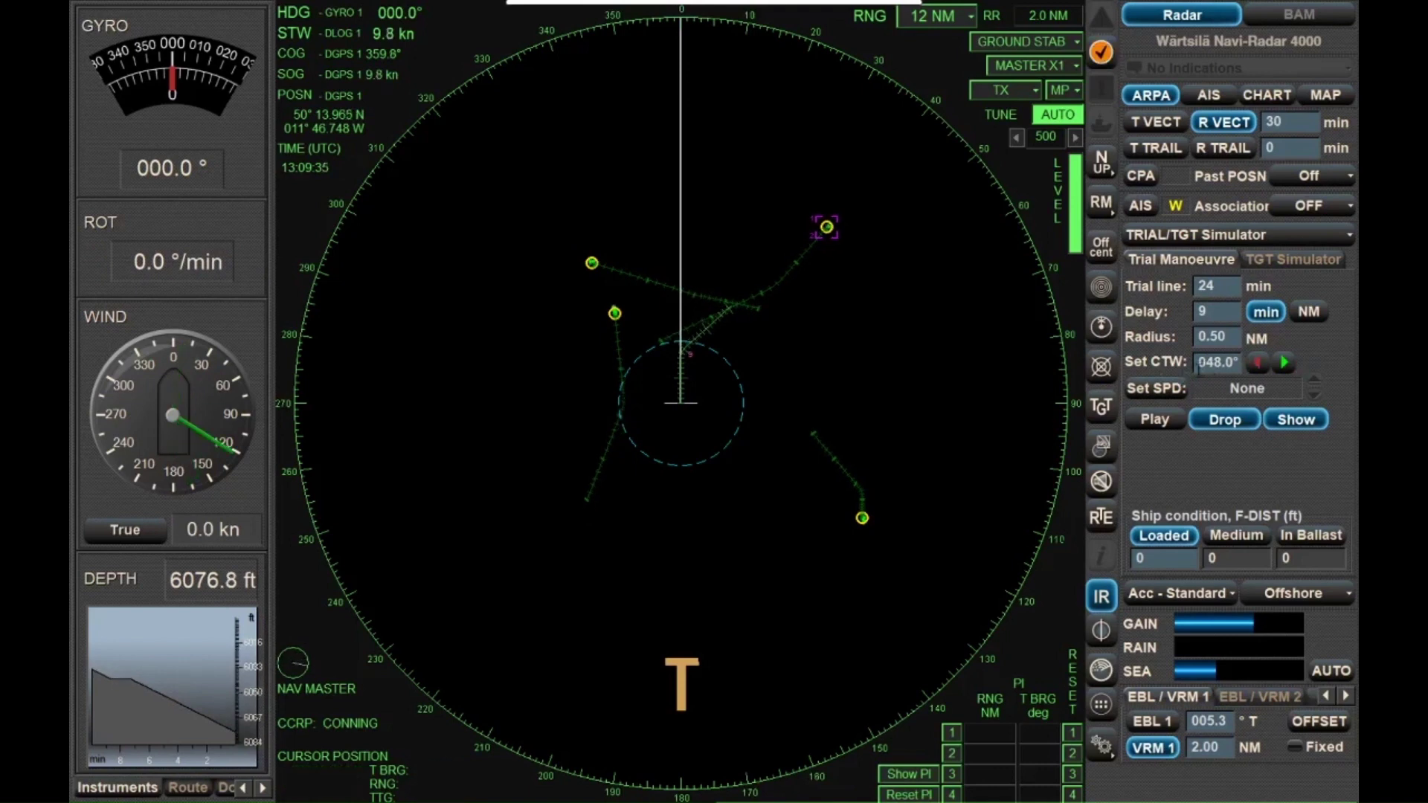
{"action": "type", "text": "050.9"}
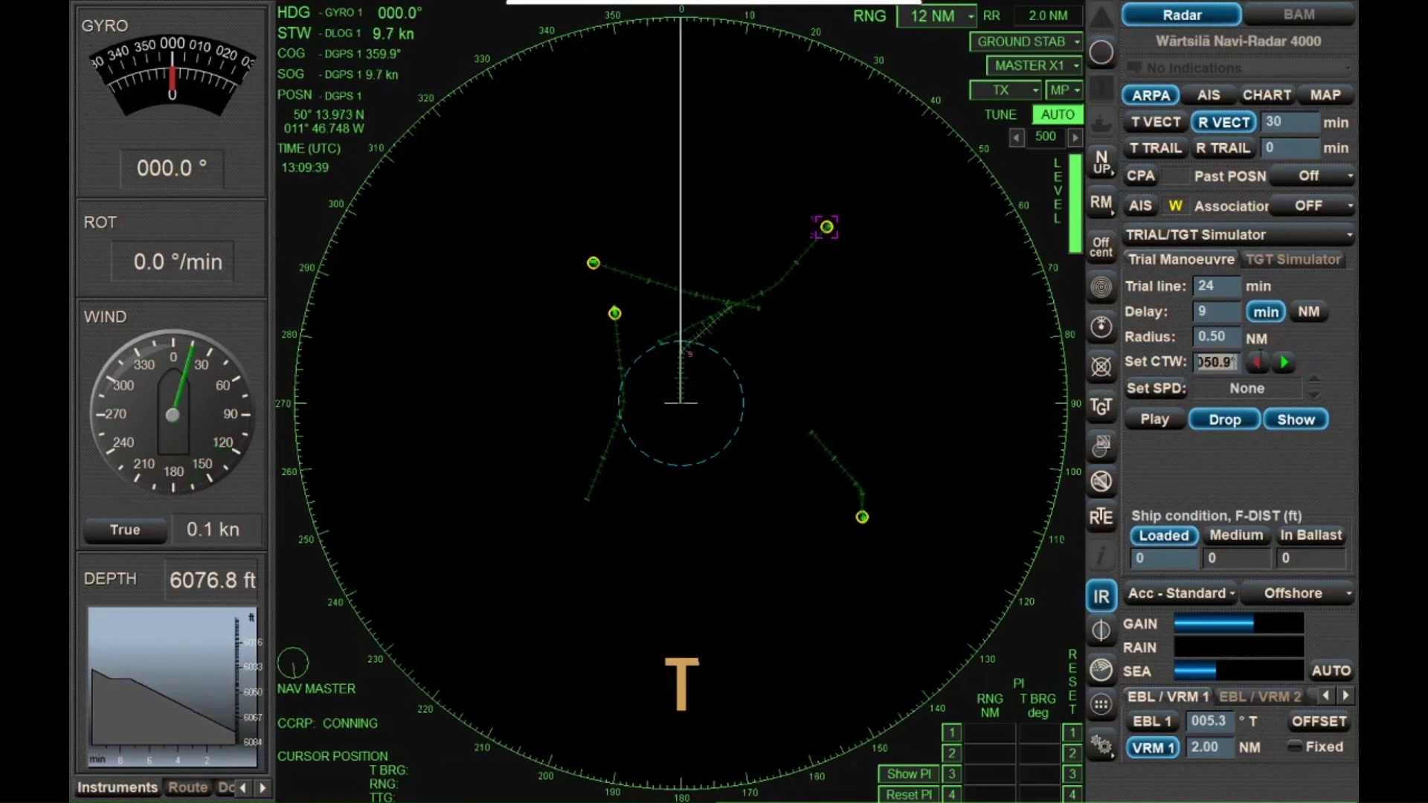
{"action": "scroll", "coordinate": [1215, 362], "scroll_direction": "up", "scroll_amount": 1}
{"action": "key", "text": "Return"}
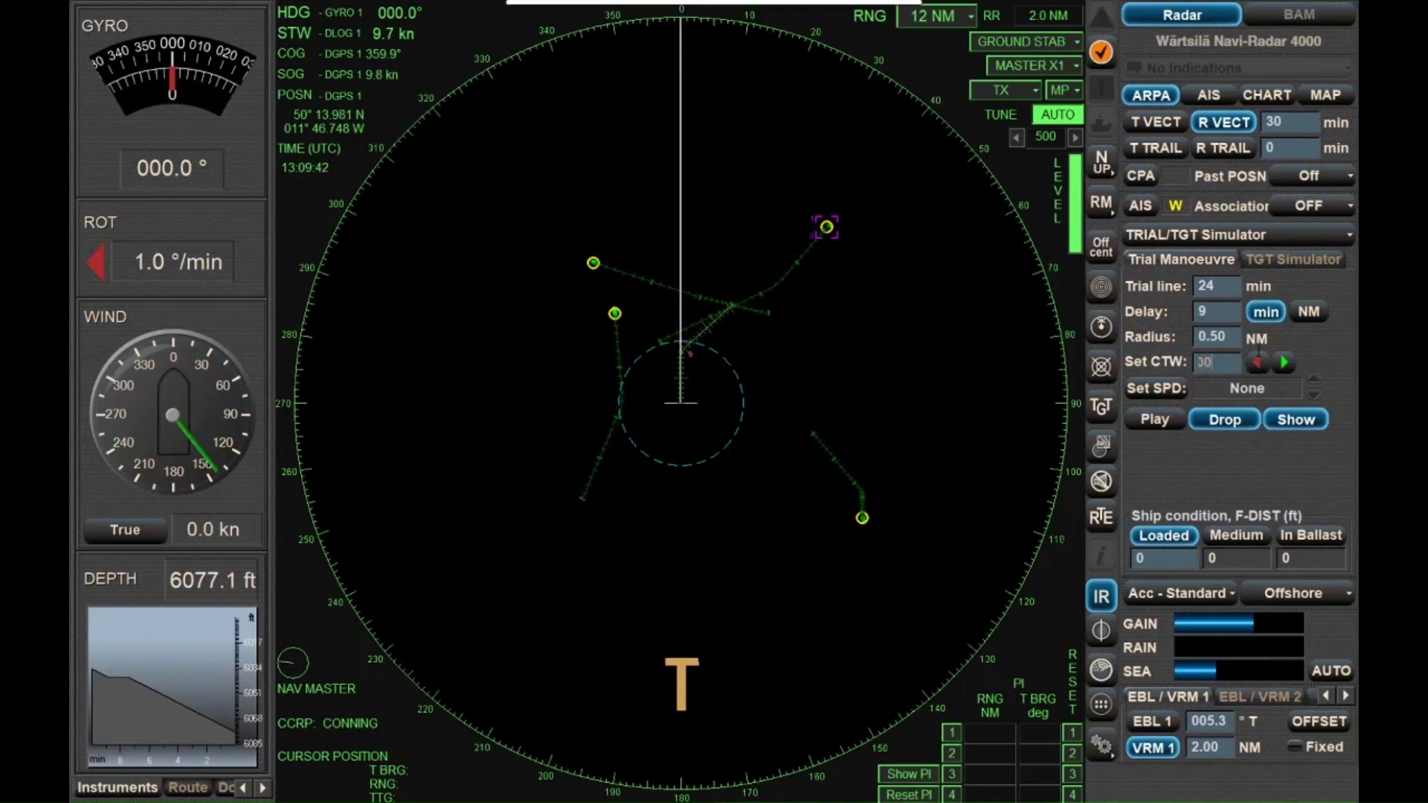
Cancel the dropped trial and step the trial speed up to Full Ahead
{"action": "left_click", "coordinate": [1224, 419]}
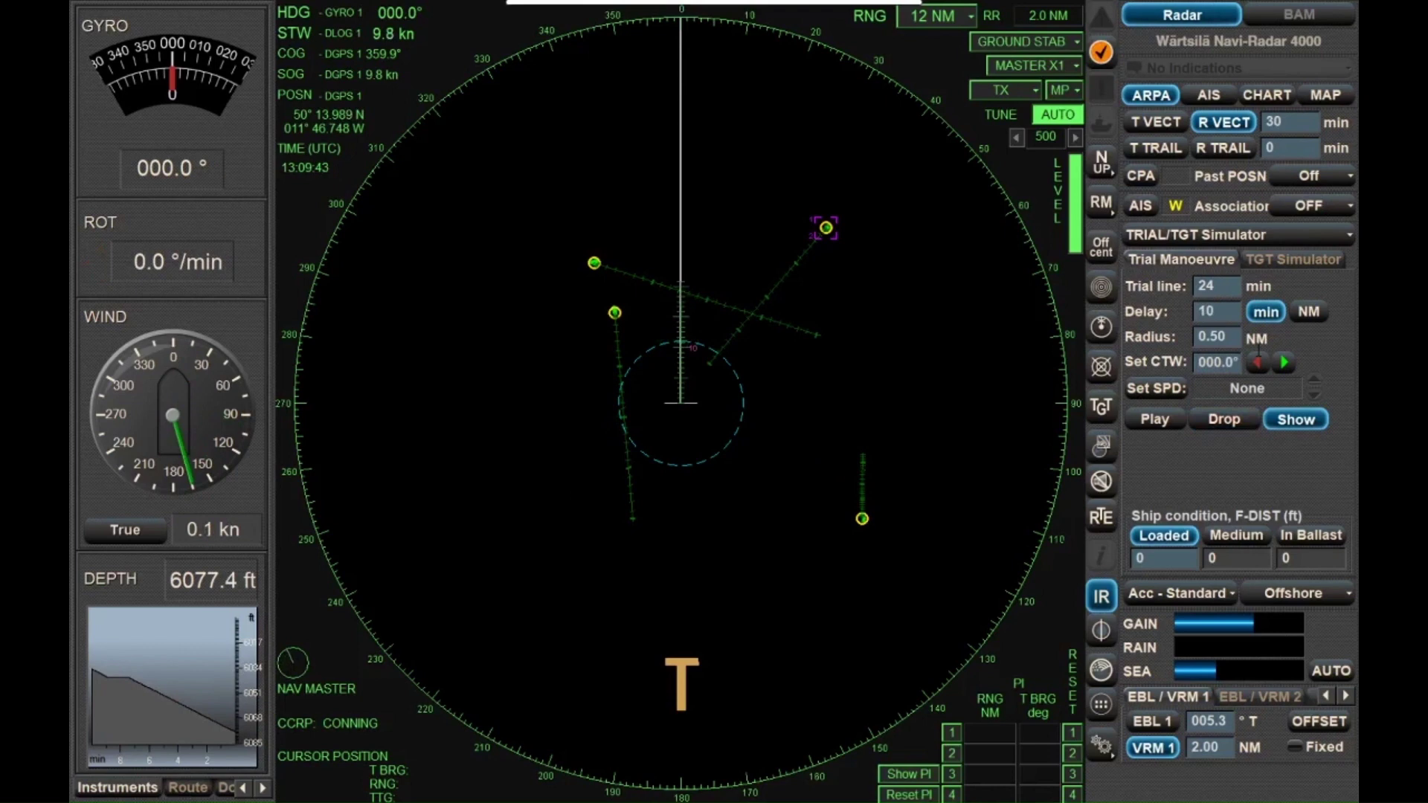
{"action": "left_click", "coordinate": [1154, 388]}
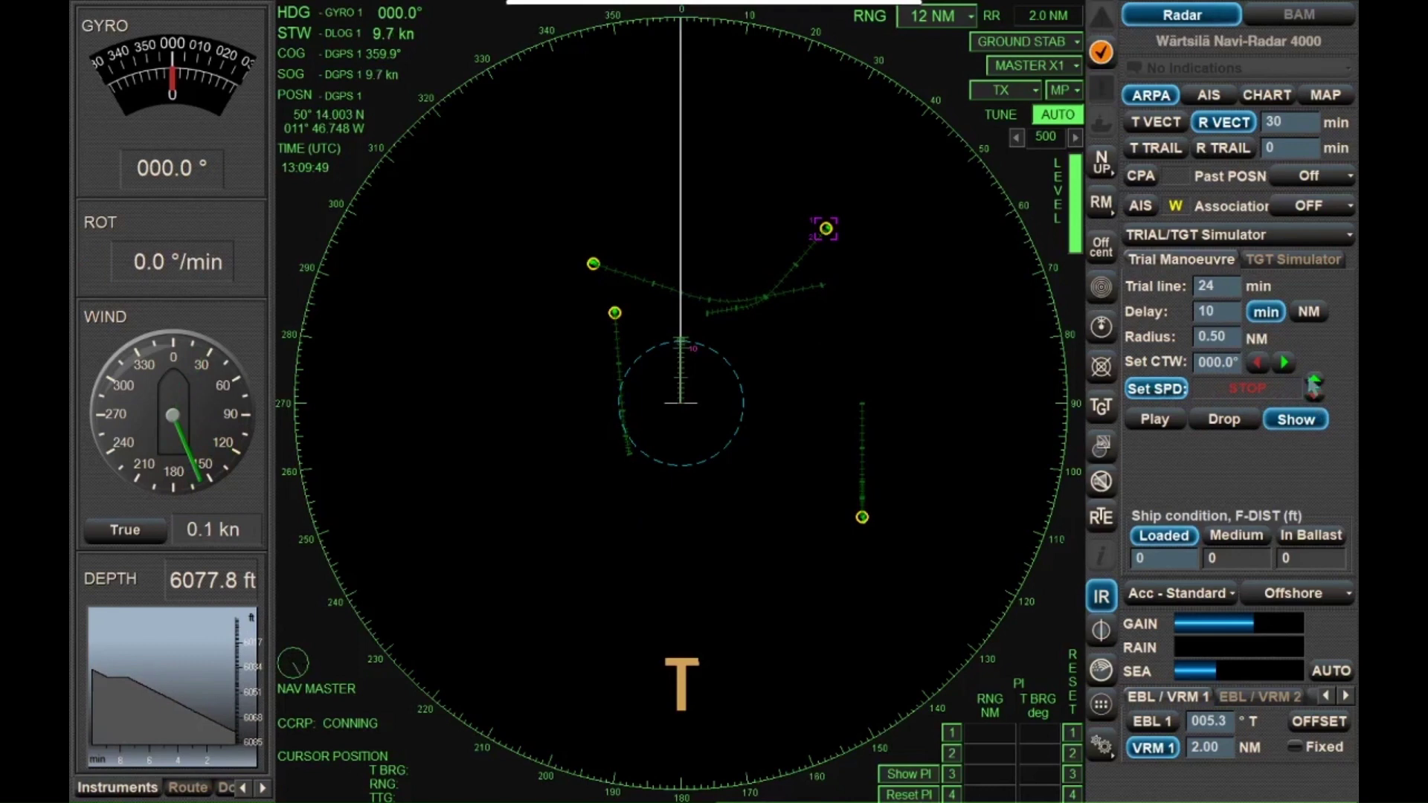
{"action": "left_click", "coordinate": [1315, 381]}
{"action": "left_click", "coordinate": [1315, 381]}
{"action": "left_click", "coordinate": [1315, 380]}
{"action": "left_click", "coordinate": [1315, 383]}
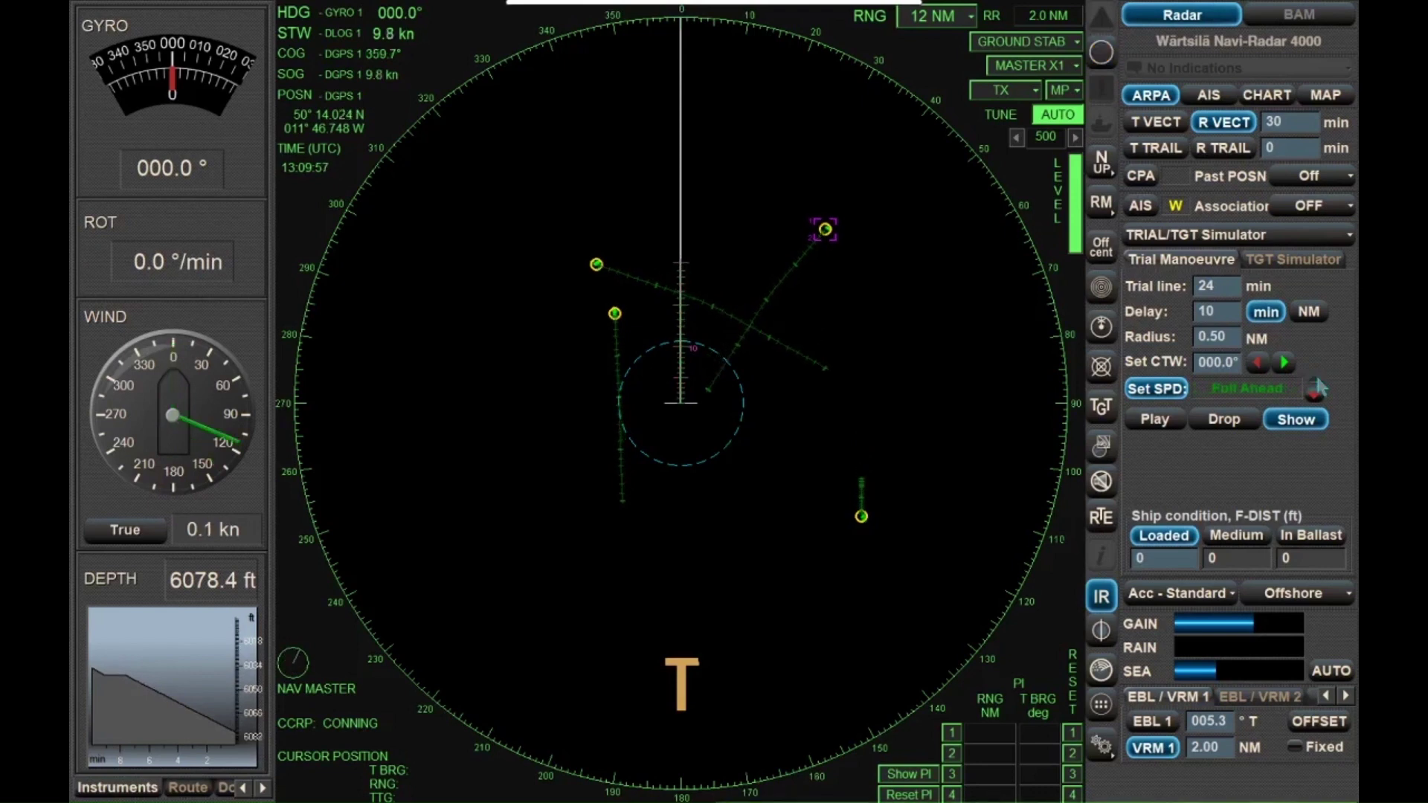
Step the trial speed back down through Half, Slow and Dead Slow Ahead to STOP
{"action": "left_click", "coordinate": [1315, 394]}
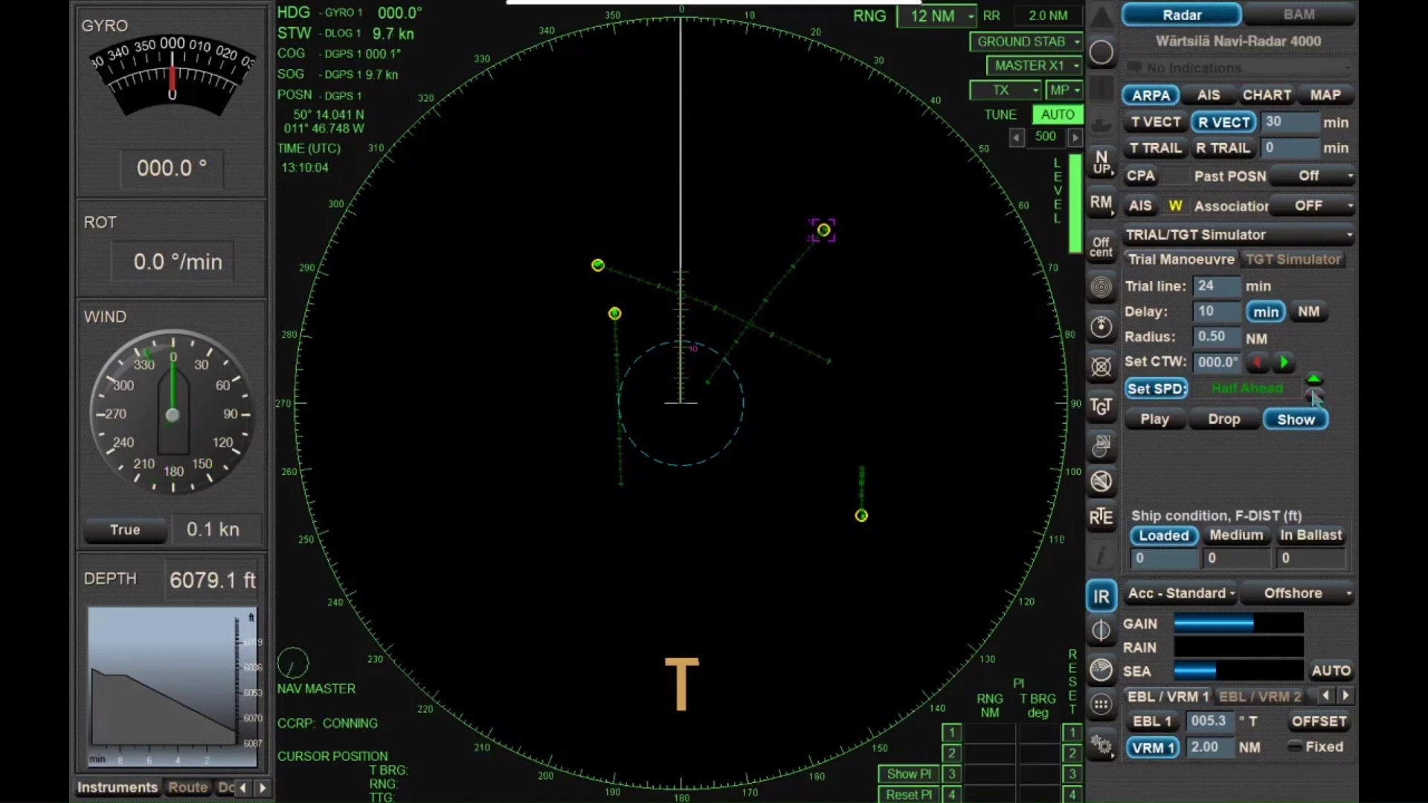
{"action": "left_click", "coordinate": [1314, 394]}
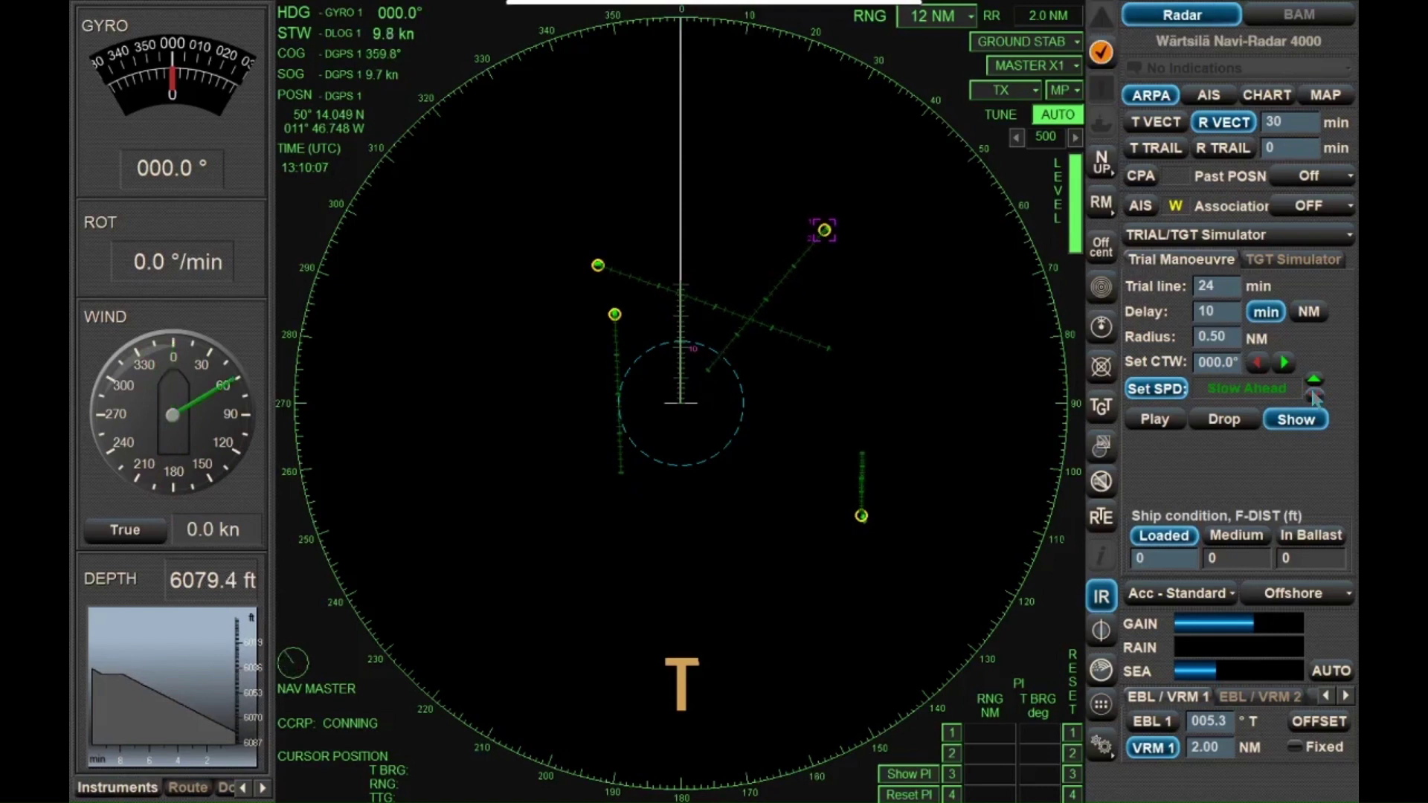
{"action": "left_click", "coordinate": [1314, 394]}
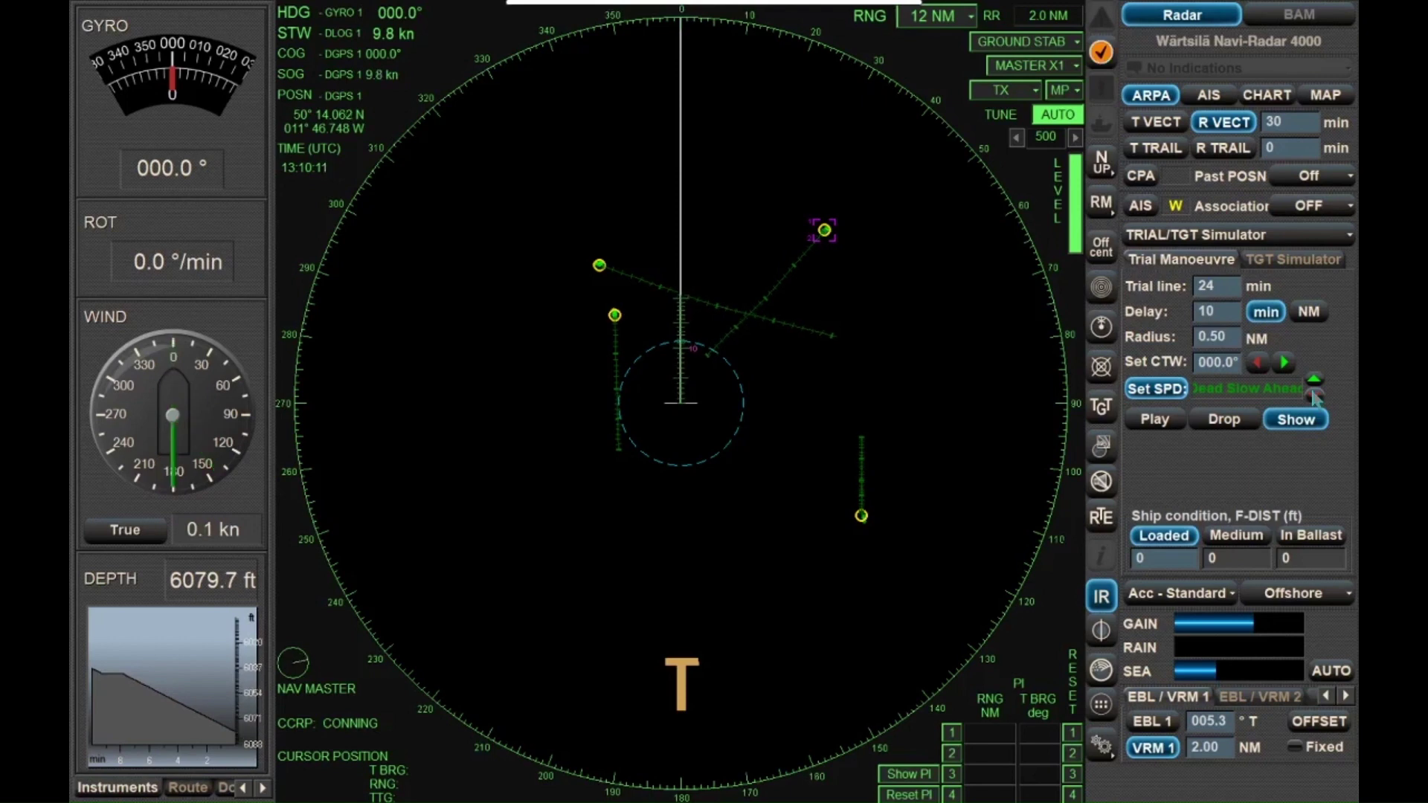
{"action": "left_click", "coordinate": [1315, 396]}
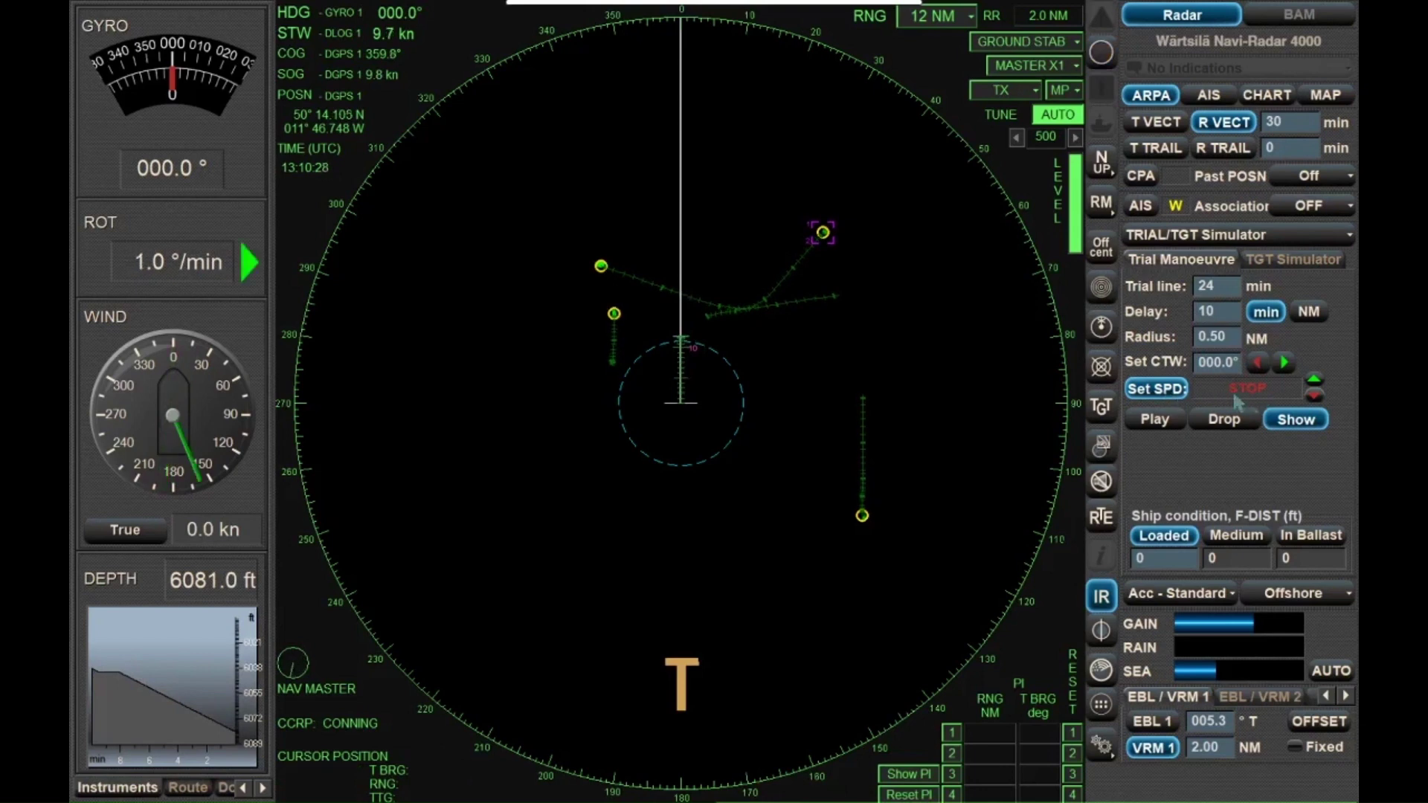
Clear the trial speed to None and set the trial course to 040.0°
{"action": "left_click", "coordinate": [1157, 388]}
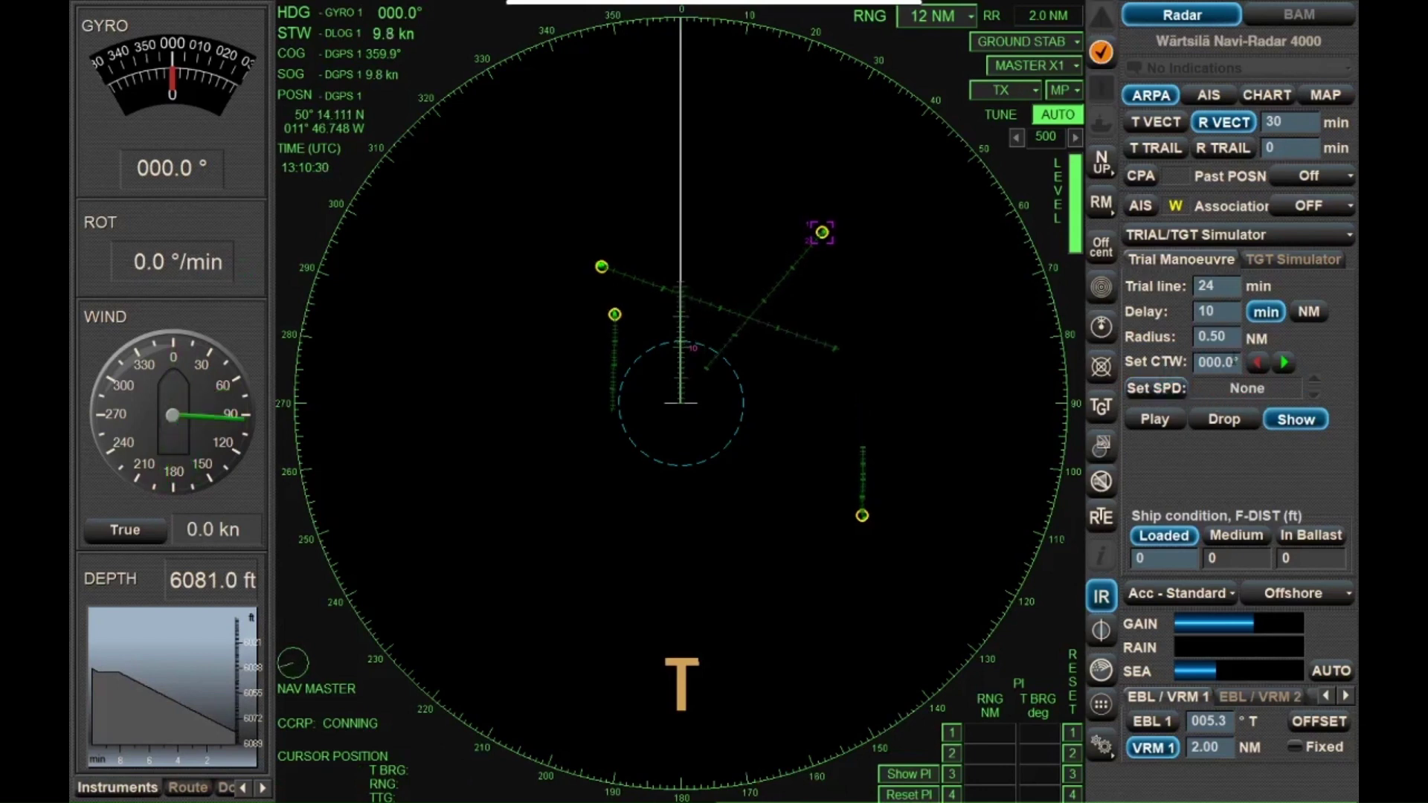
{"action": "scroll", "coordinate": [1217, 362], "scroll_direction": "down", "scroll_amount": 3}
{"action": "scroll", "coordinate": [1192, 372], "scroll_direction": "down", "scroll_amount": 5}
{"action": "type", "text": "40"}
{"action": "key", "text": "Return"}
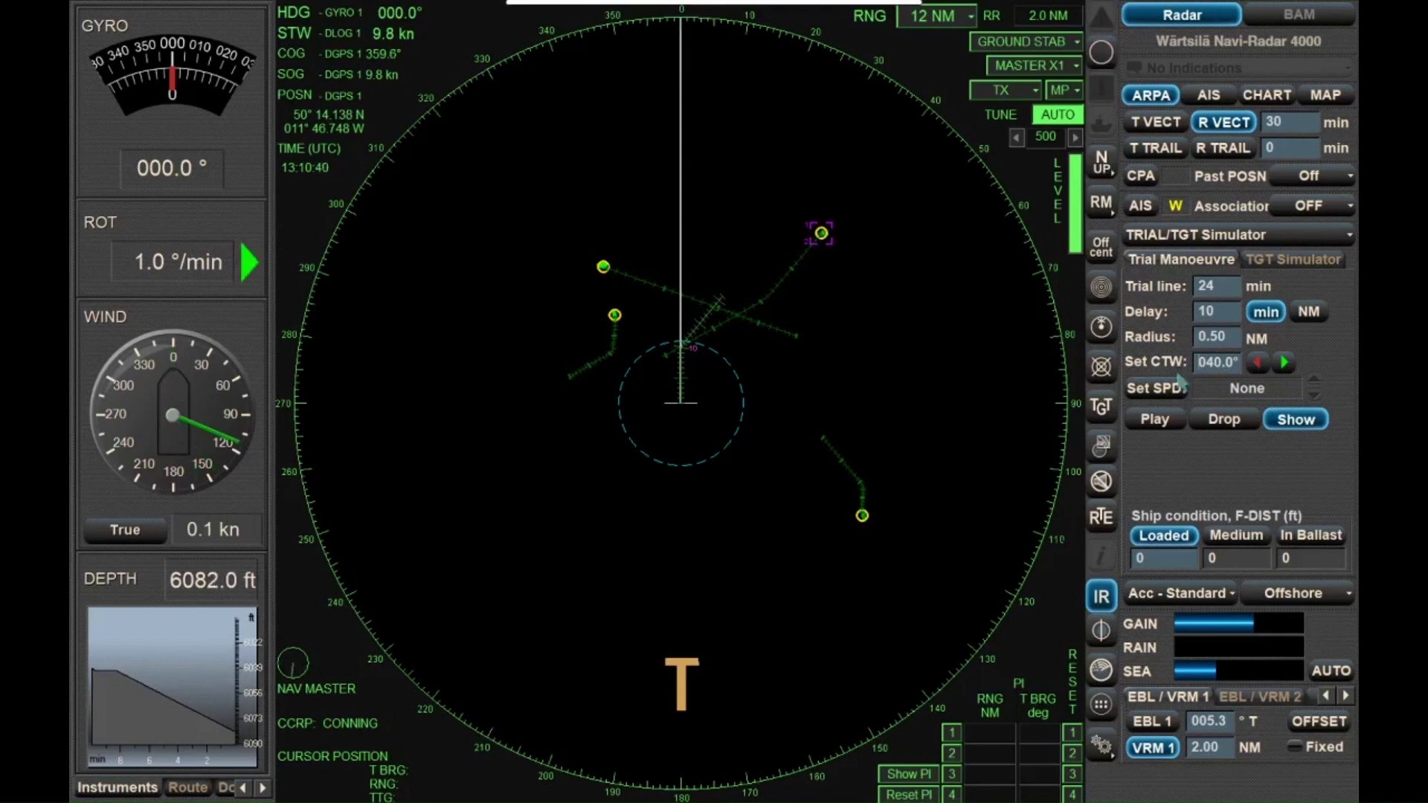
Adjust the trial course, settle on 055.0°, and drop the trial manoeuvre
{"action": "left_click_drag", "start_coordinate": [1205, 365], "coordinate": [1262, 362]}
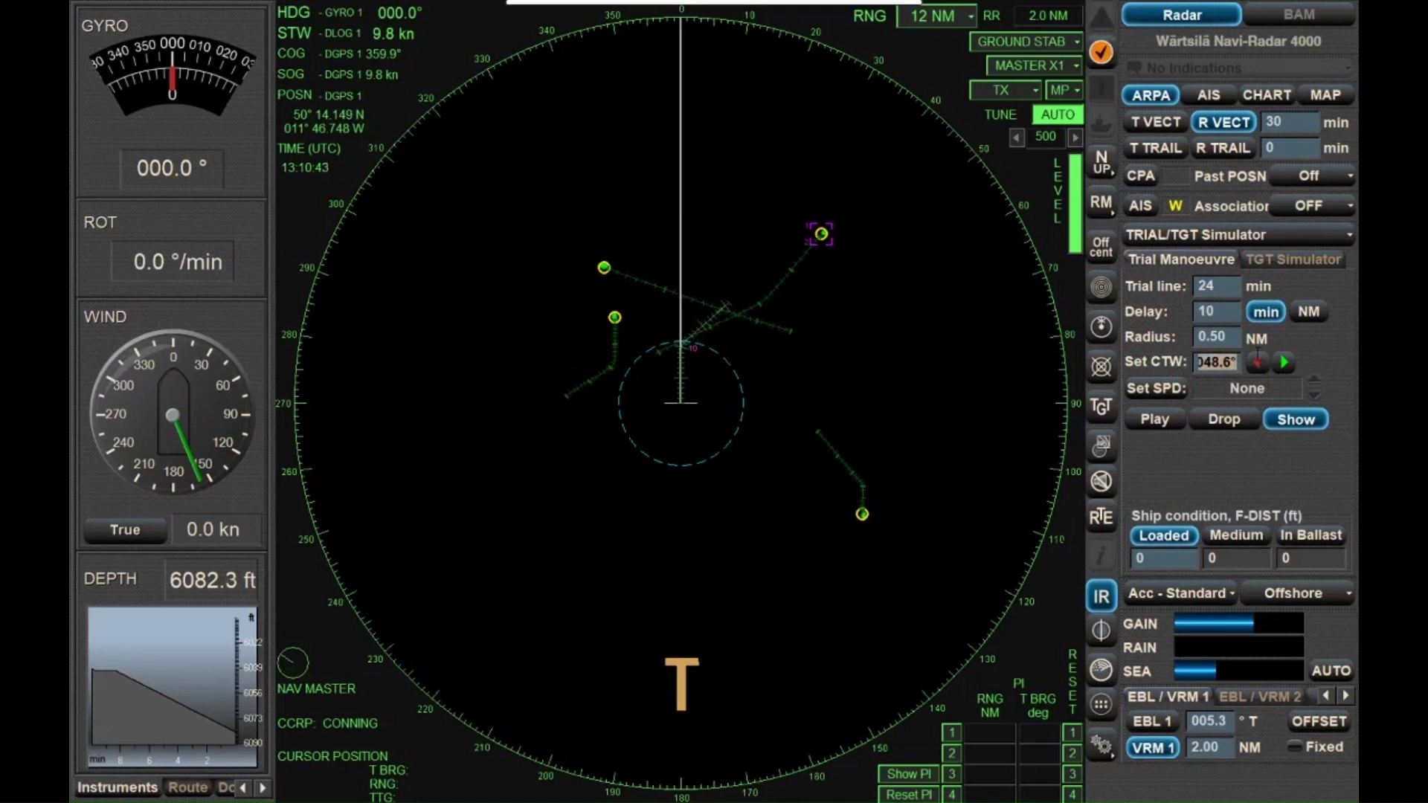
{"action": "left_click", "coordinate": [1258, 361]}
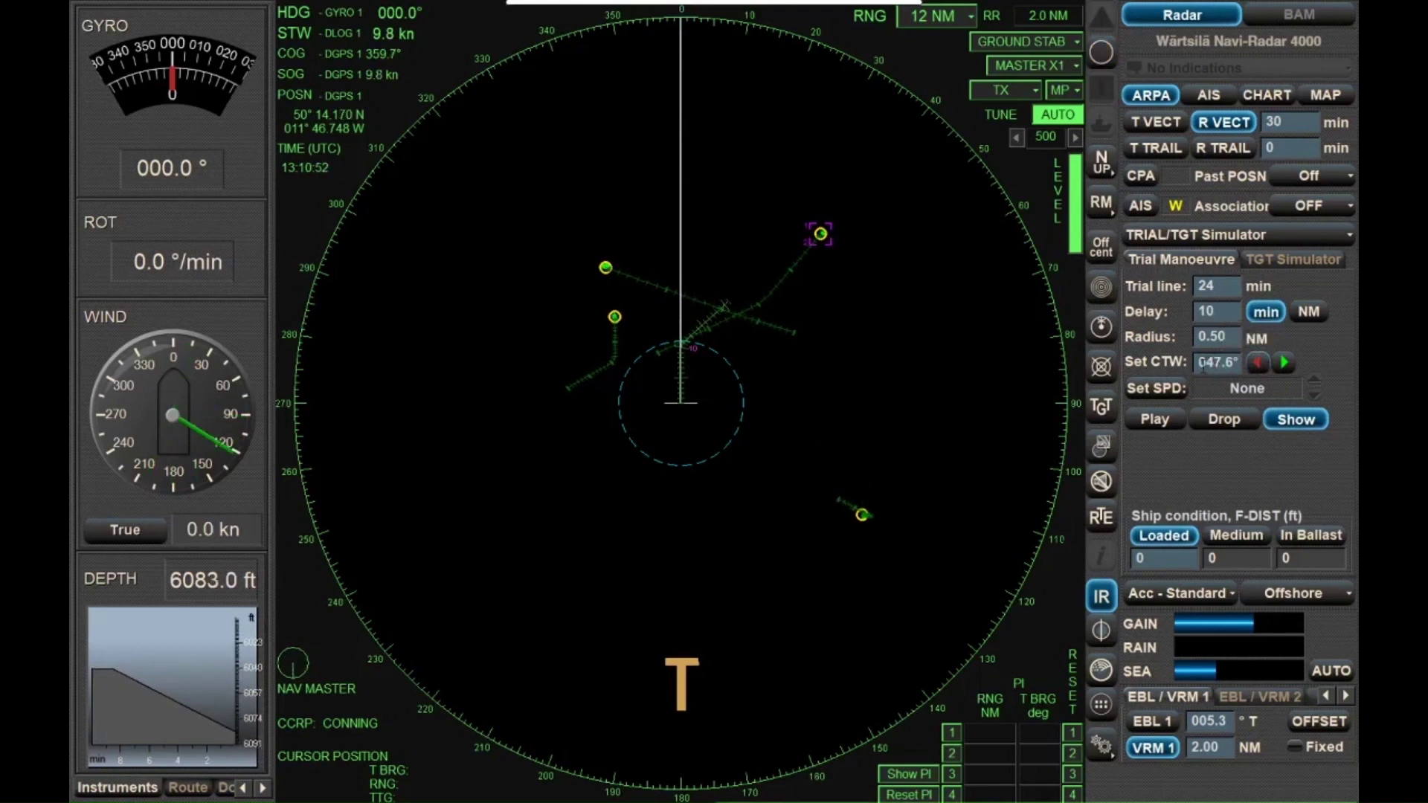
{"action": "scroll", "coordinate": [1234, 362], "scroll_direction": "up", "scroll_amount": 2}
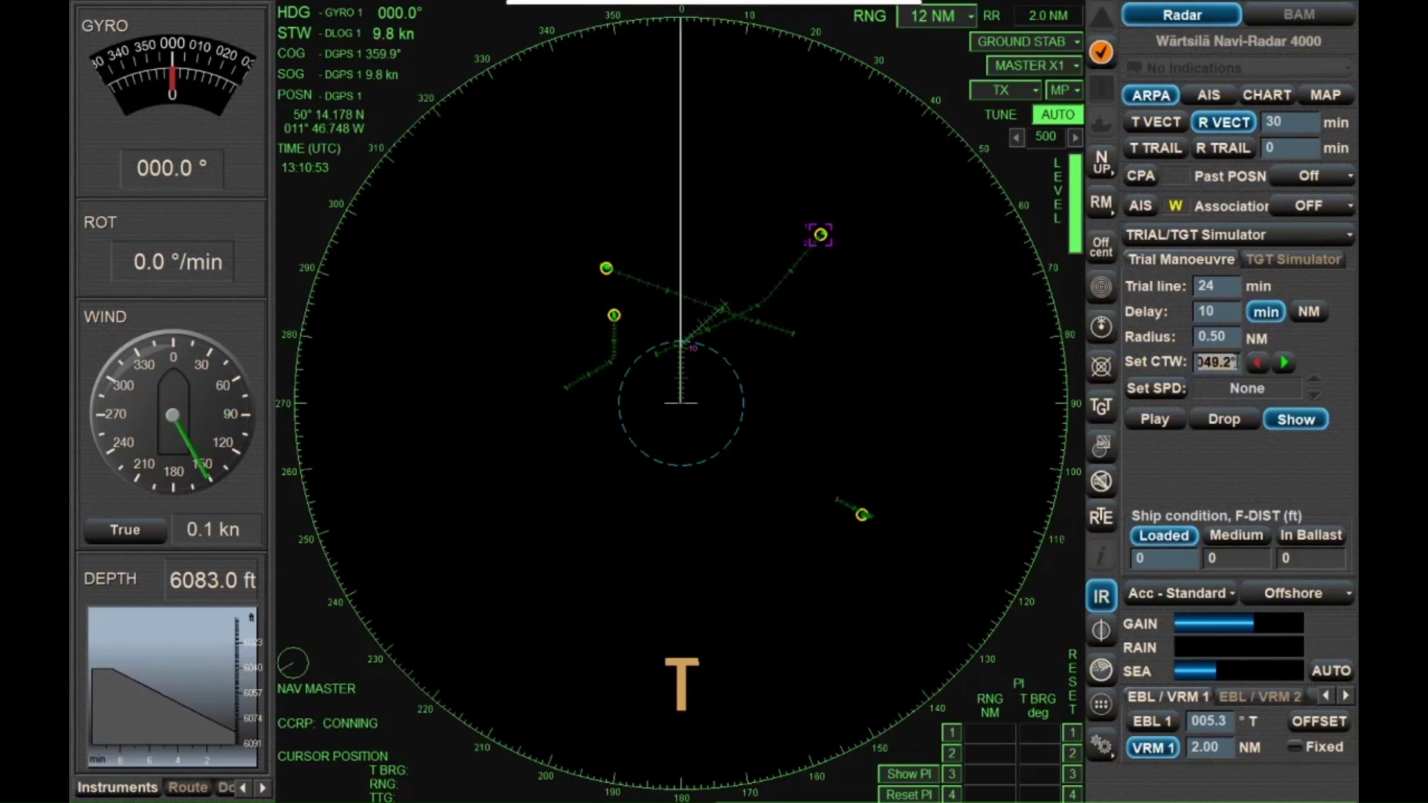
{"action": "scroll", "coordinate": [1234, 362], "scroll_direction": "up", "scroll_amount": 2}
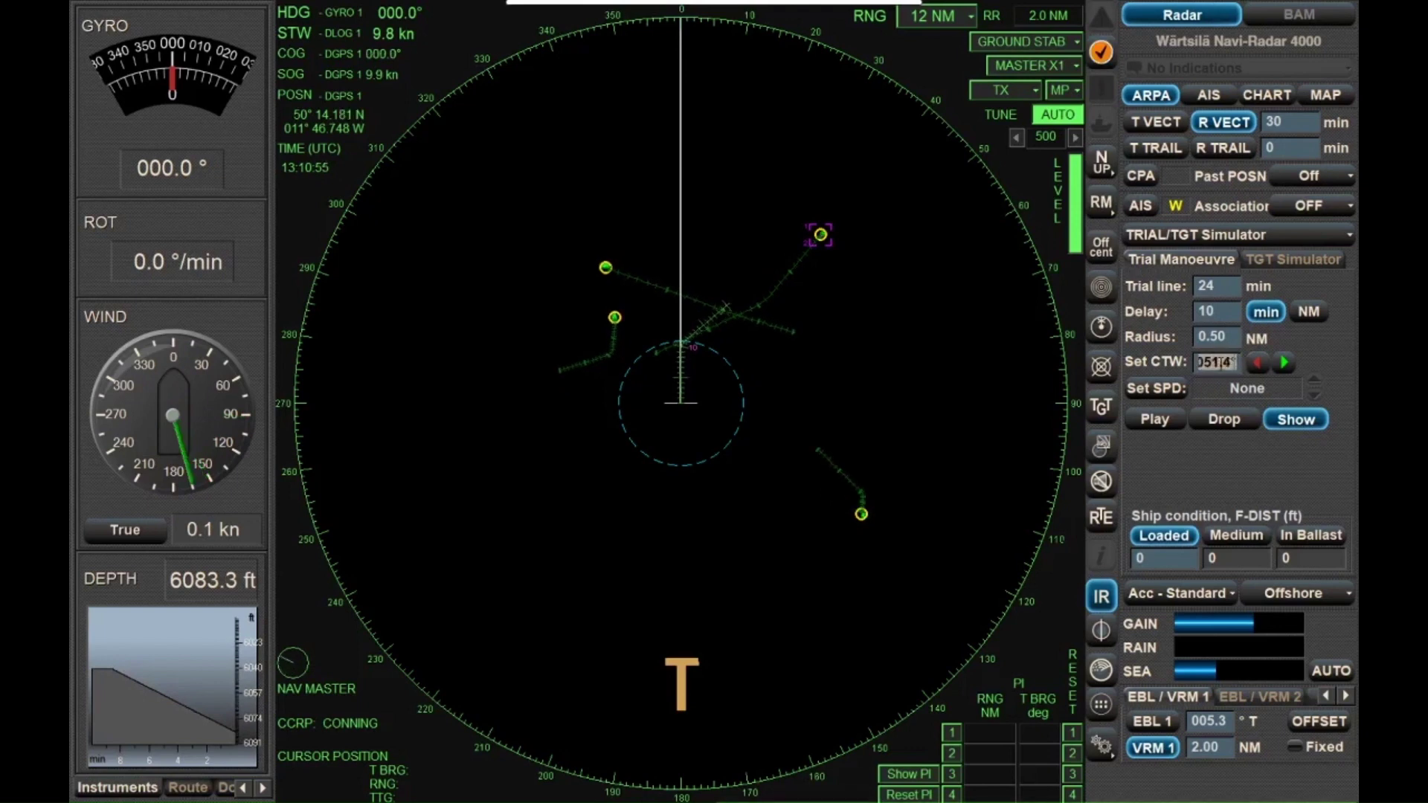
{"action": "scroll", "coordinate": [1234, 362], "scroll_direction": "up", "scroll_amount": 3}
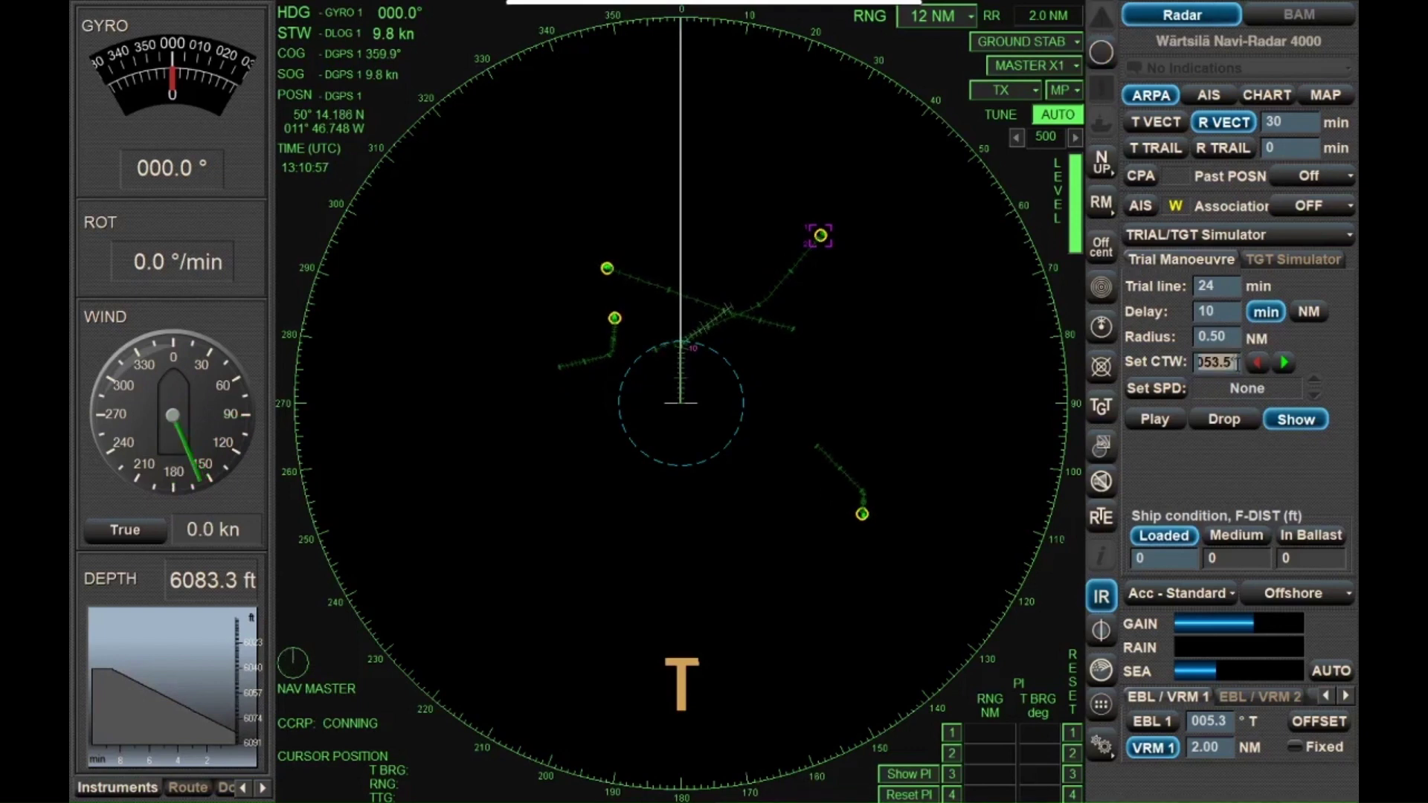
{"action": "left_click", "coordinate": [1252, 362]}
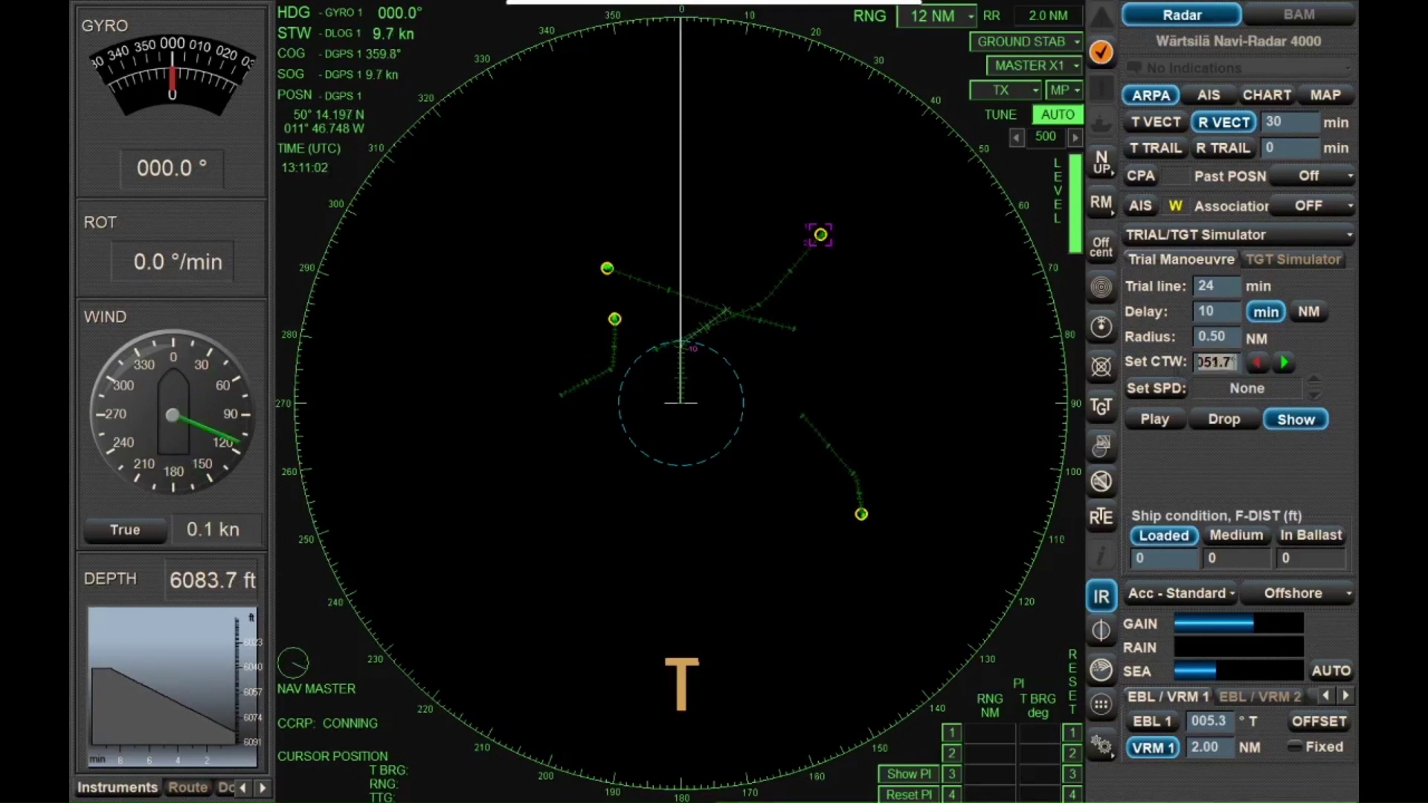
{"action": "type", "text": "055"}
{"action": "key", "text": "Return"}
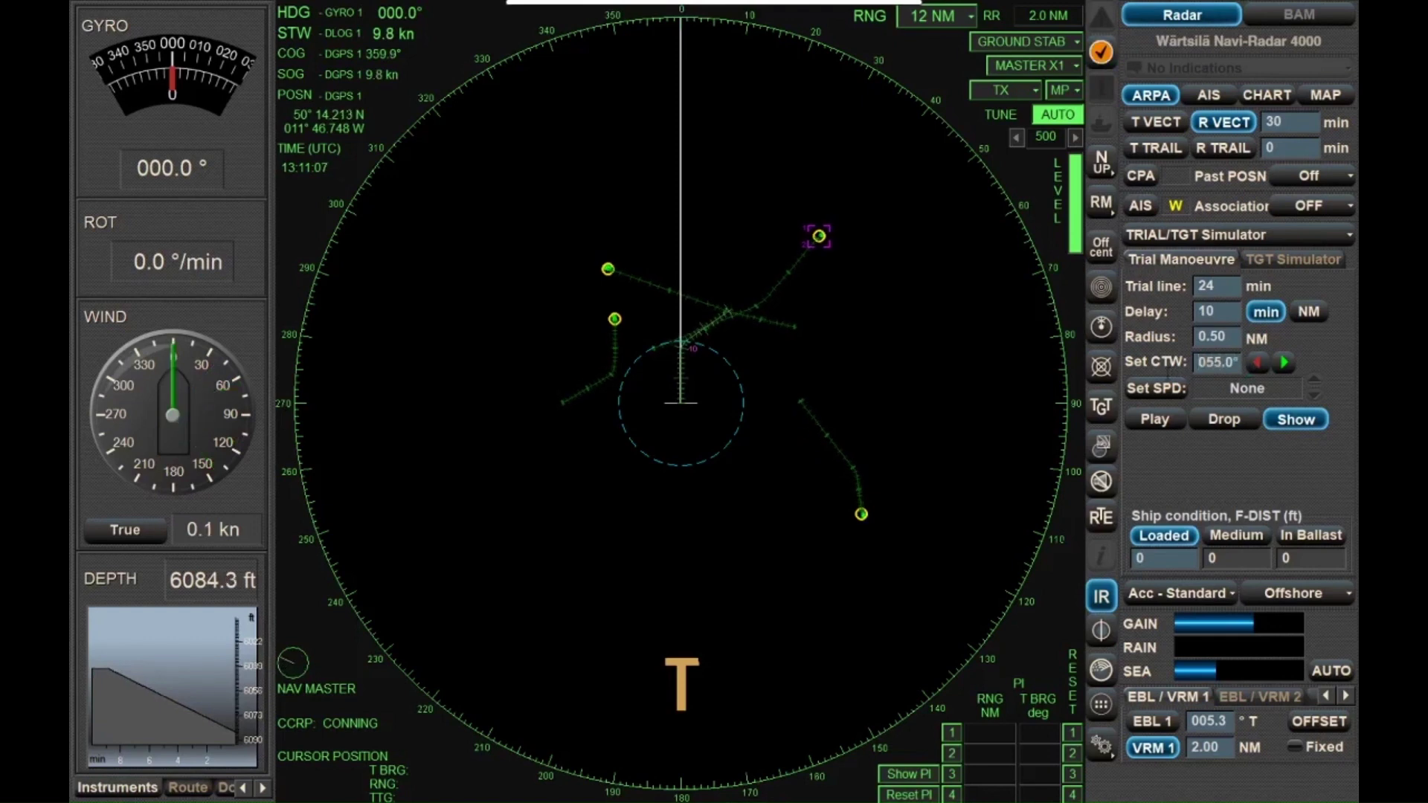
{"action": "left_click", "coordinate": [1235, 421]}
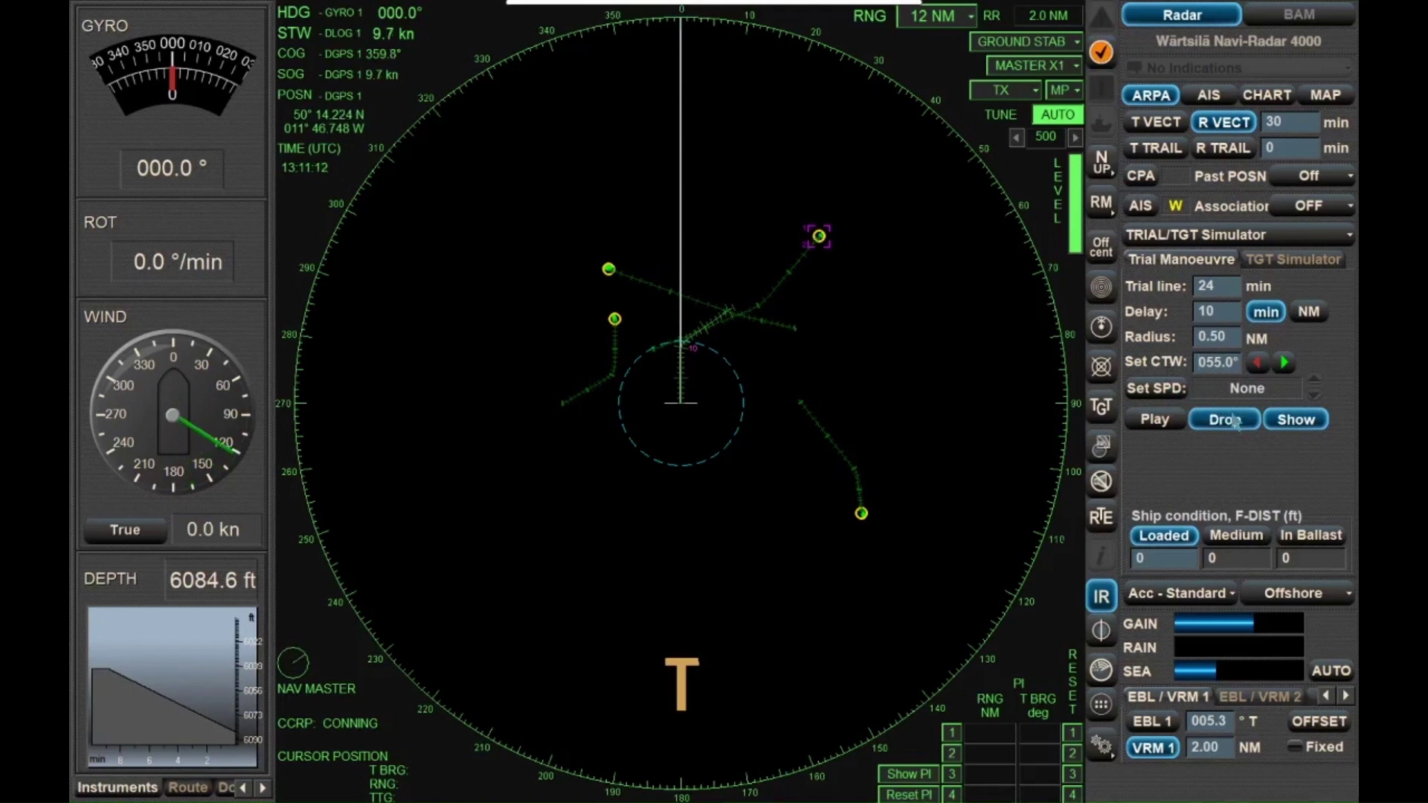